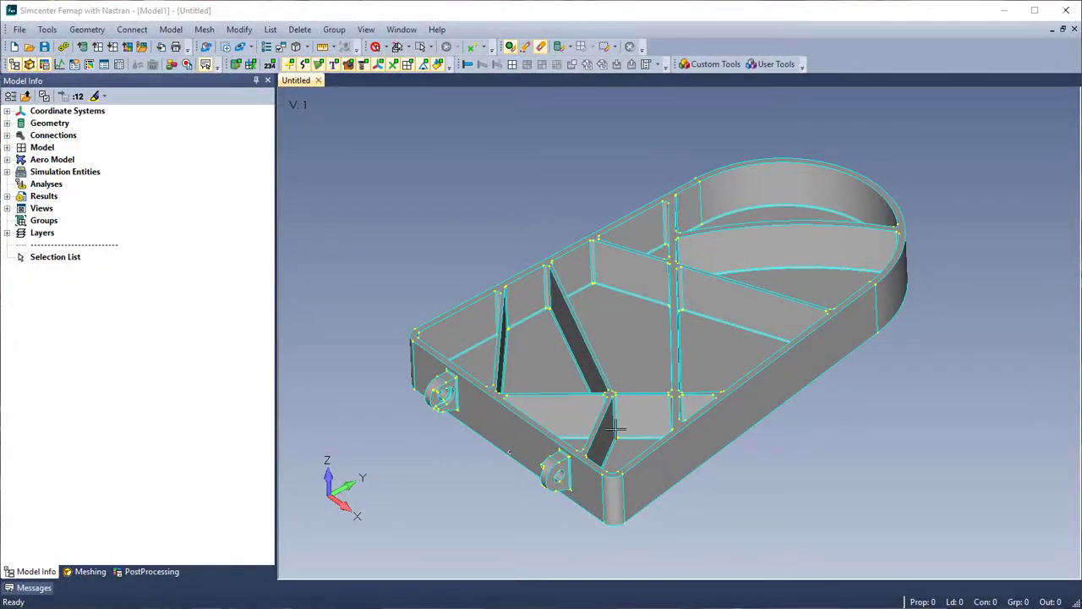
Set Feature Removal to Blends, limited to sizes below 0.125
scroll(618, 433, "up", 5)
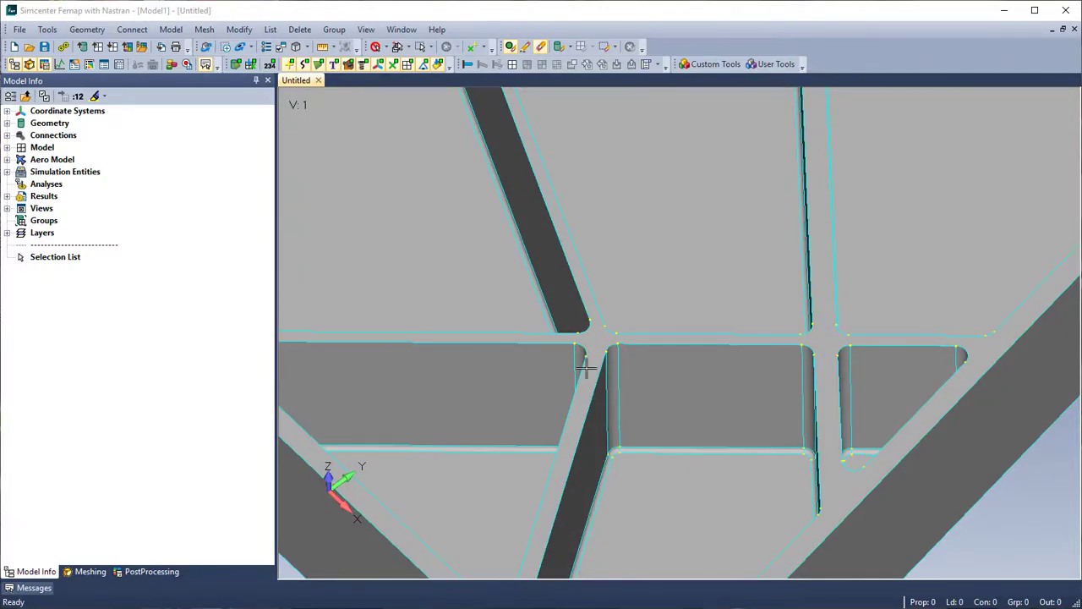
scroll(586, 366, "down", 5)
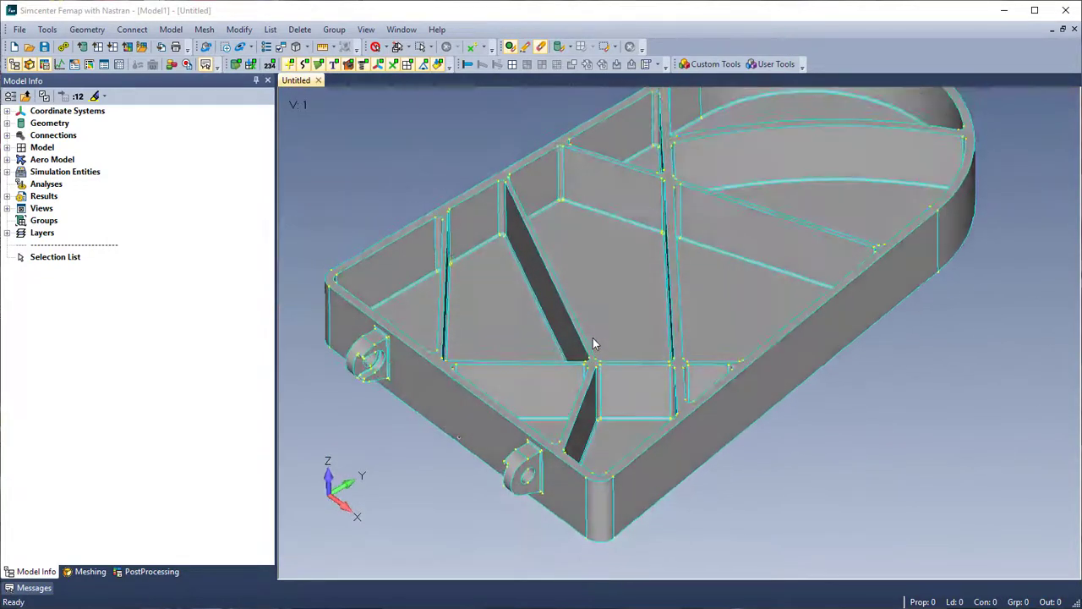
scroll(591, 337, "down", 3)
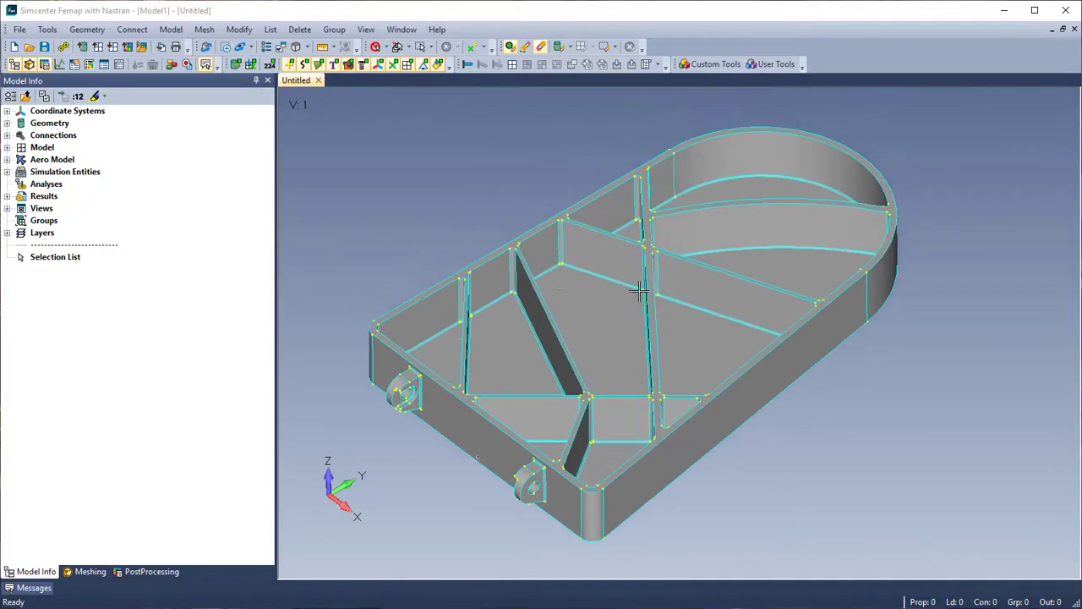
left_click(89, 572)
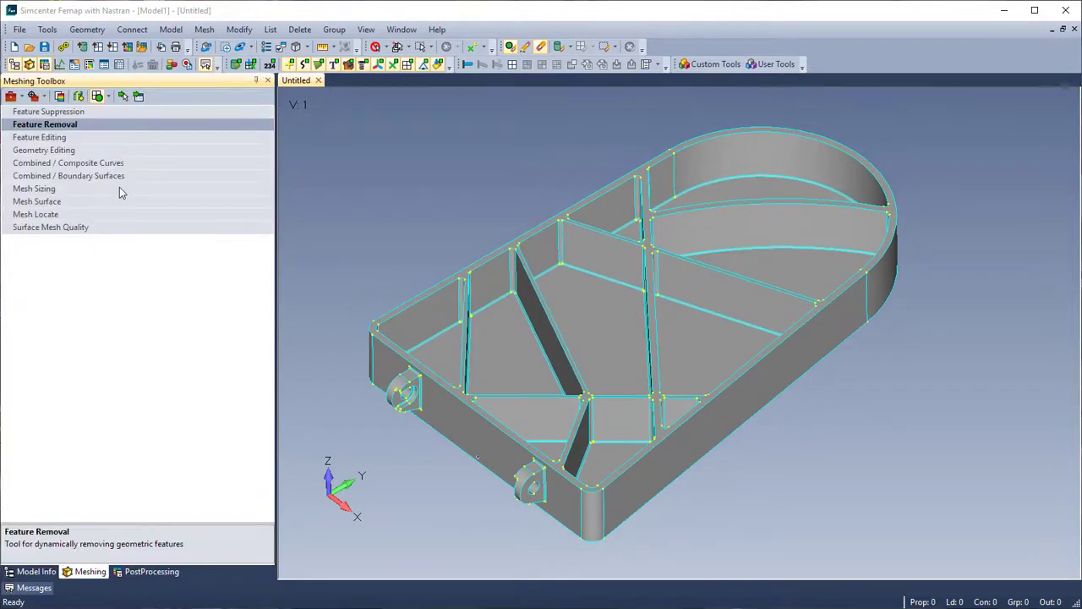
left_click(95, 128)
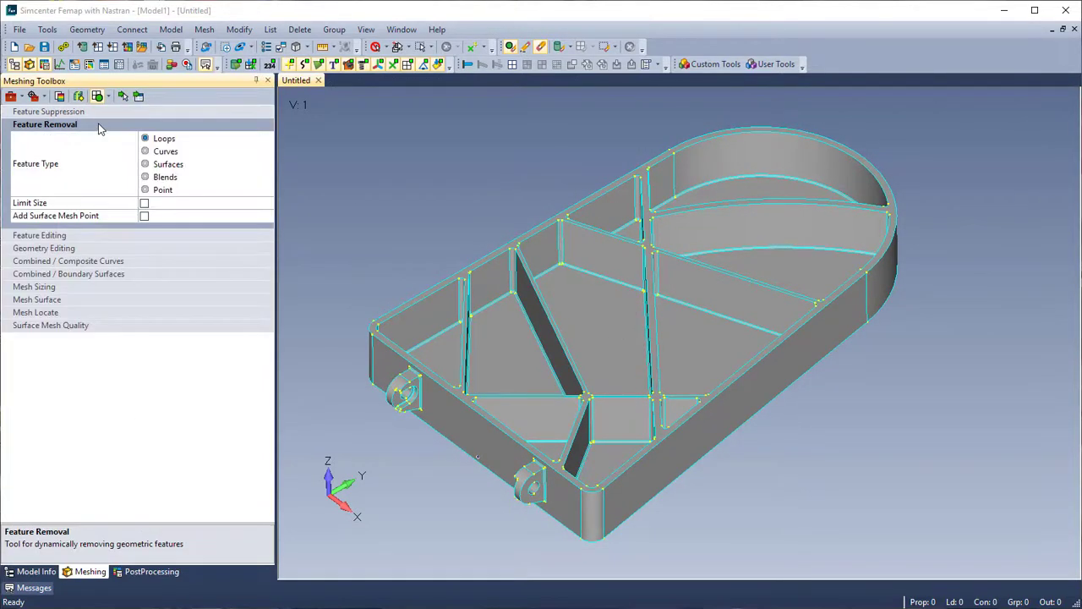
left_click(185, 179)
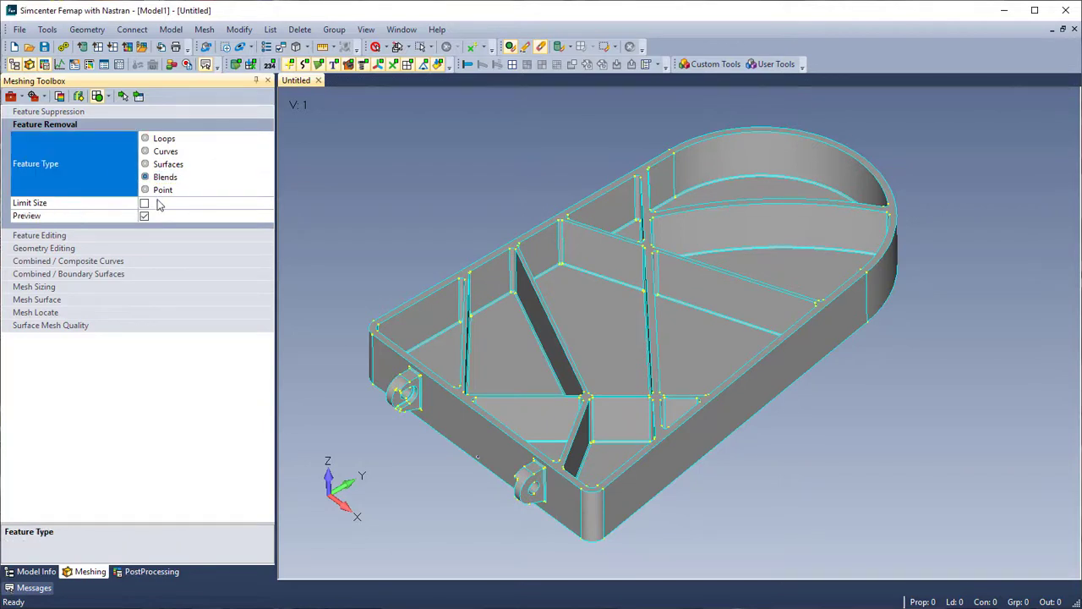
left_click(144, 205)
left_click(190, 217)
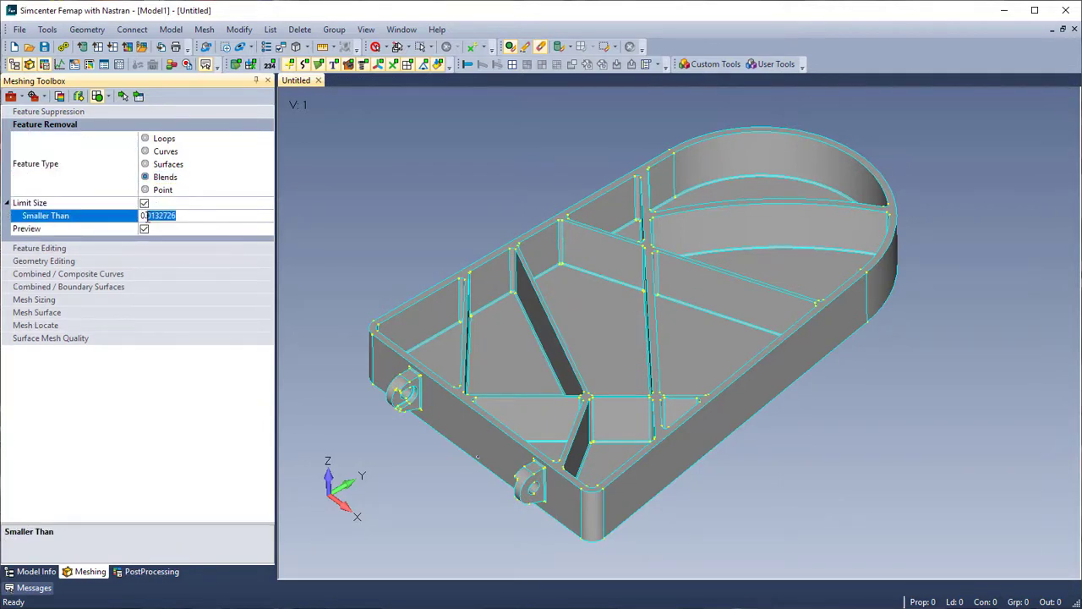
type("0.125")
key("Return")
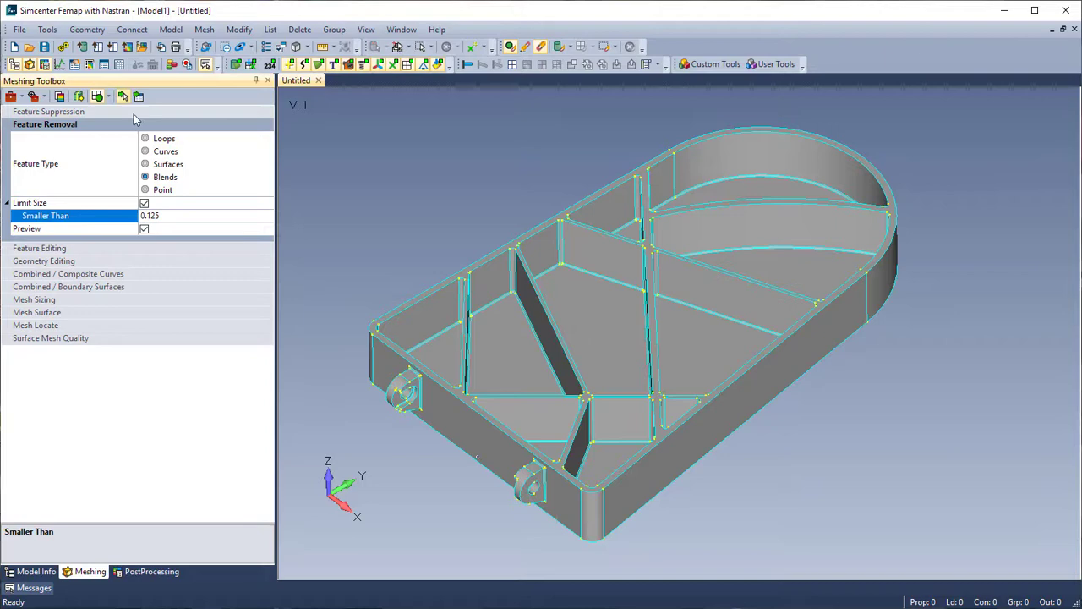
Remove the qualifying blends while excluding surfaces 27 and 19
left_click(603, 385)
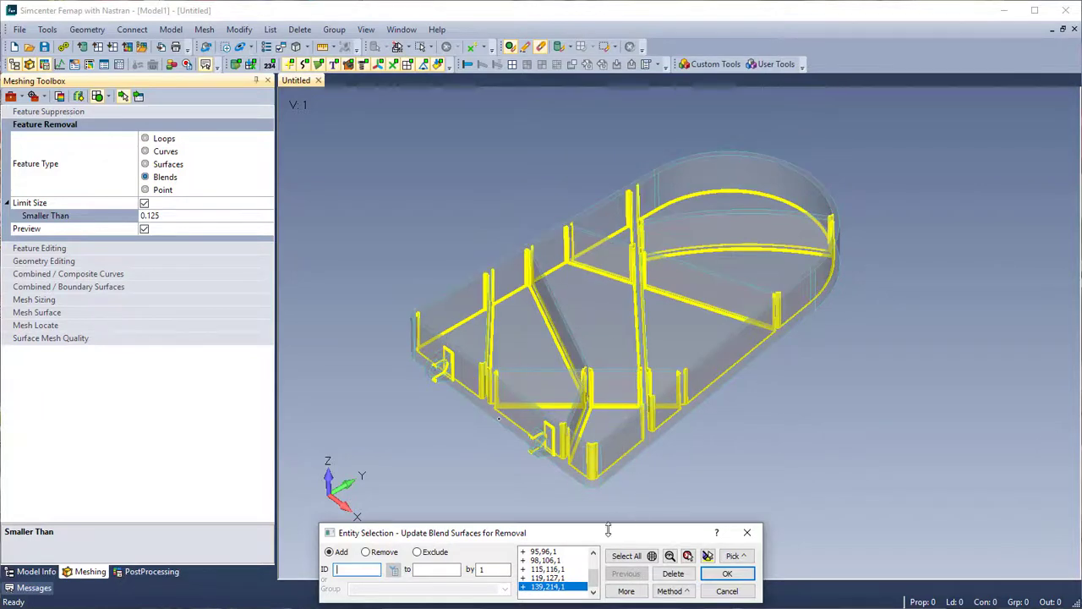
middle_click_drag(508, 328, 543, 471)
left_click(532, 415)
scroll(533, 499, "up", 4)
left_click(524, 513)
scroll(541, 474, "down", 4)
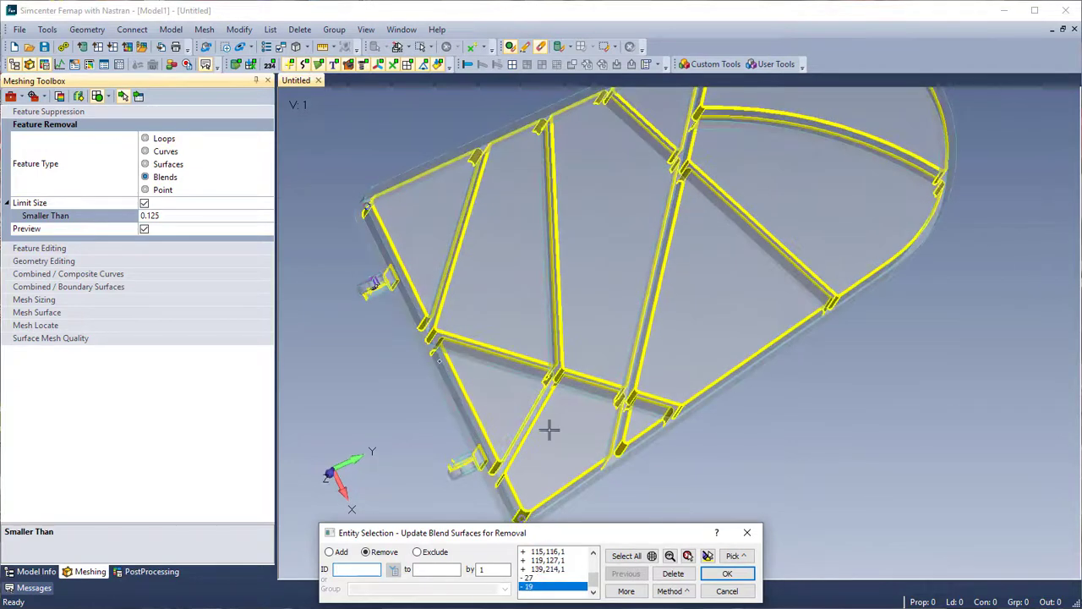
middle_click_drag(550, 431, 597, 247)
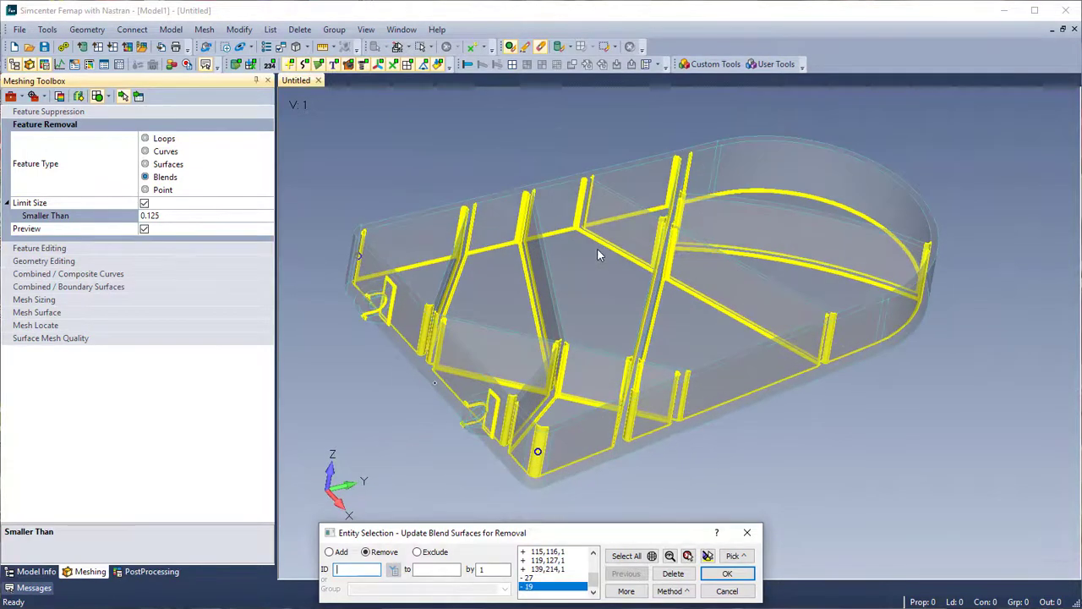
left_click(726, 575)
middle_click_drag(708, 244, 717, 281)
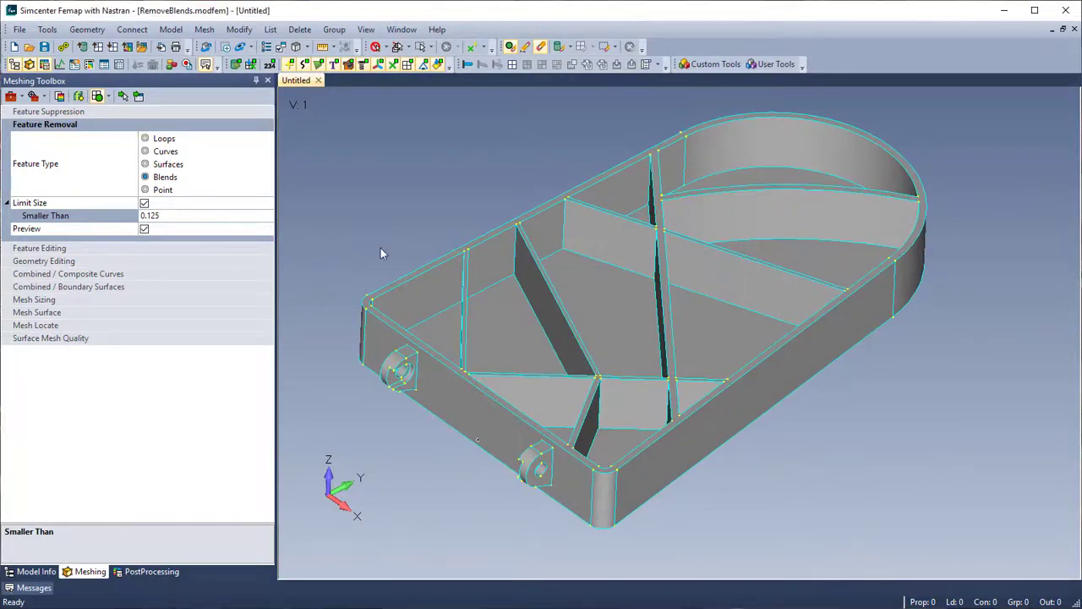
Run automatic midsurfacing on all of the bracket's surfaces with a 0.25 target thickness
left_click(87, 29)
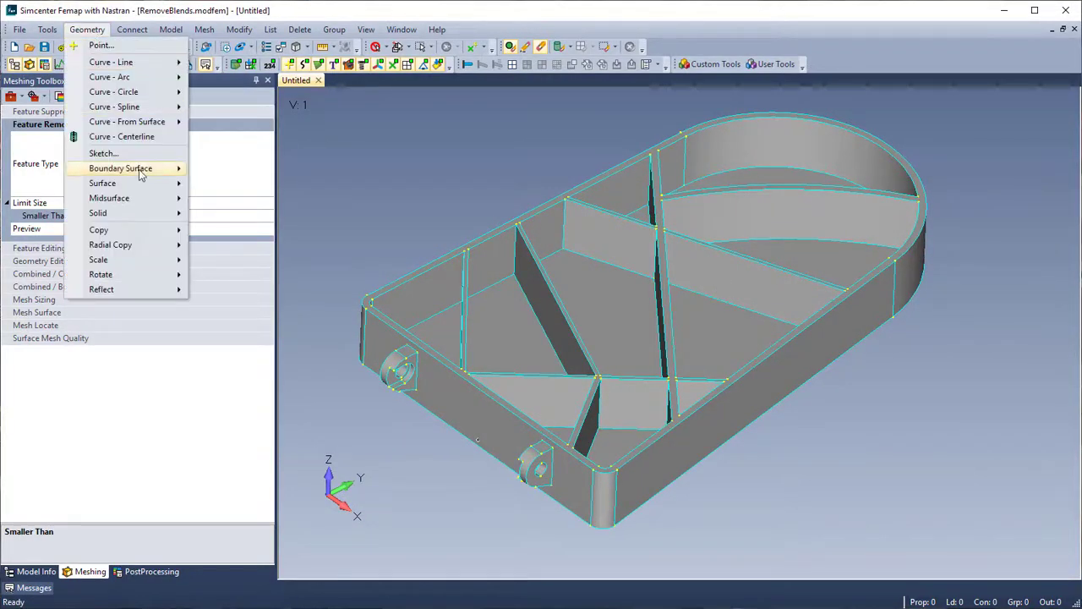
mouse_move(167, 201)
left_click(274, 280)
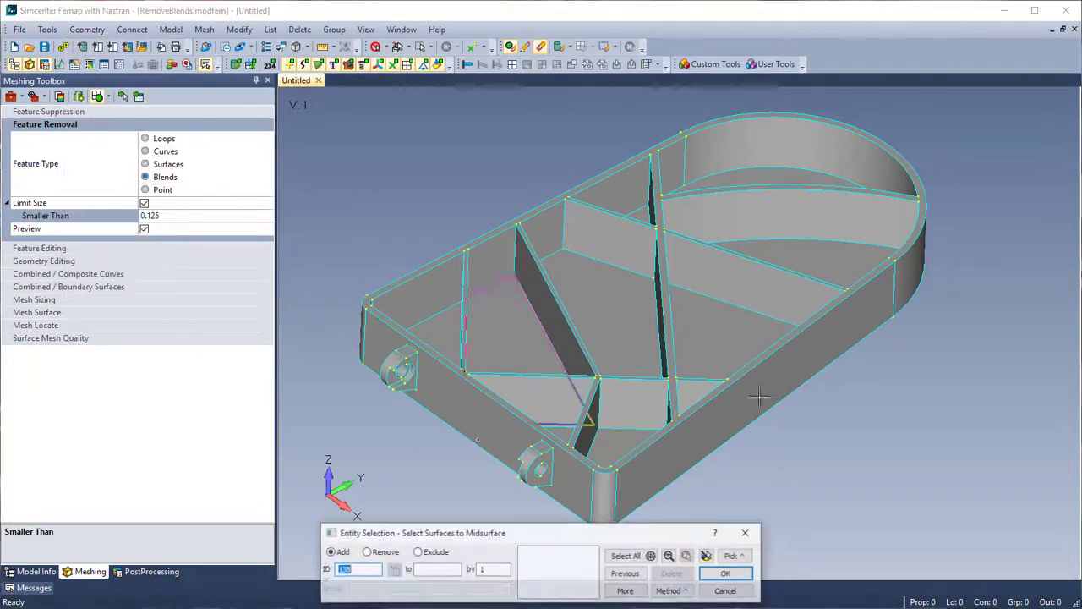
left_click(627, 556)
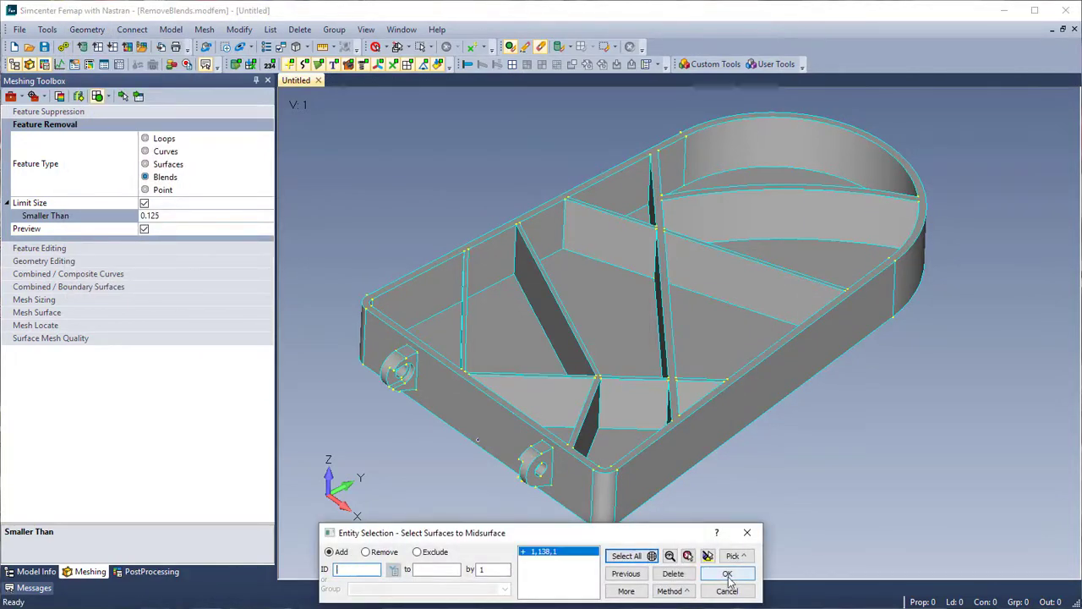
left_click(727, 574)
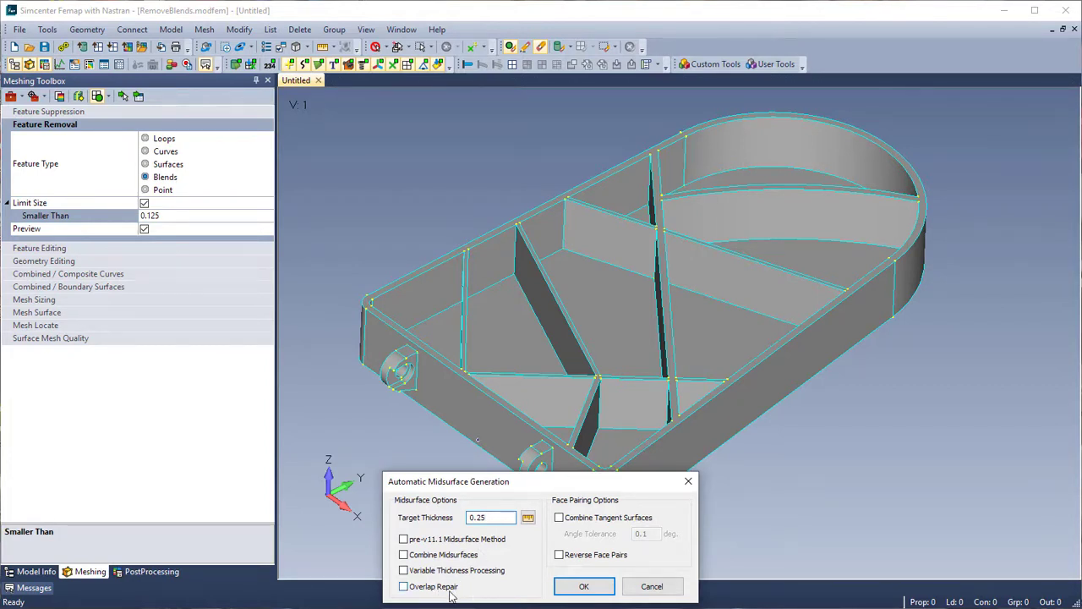
left_click(603, 595)
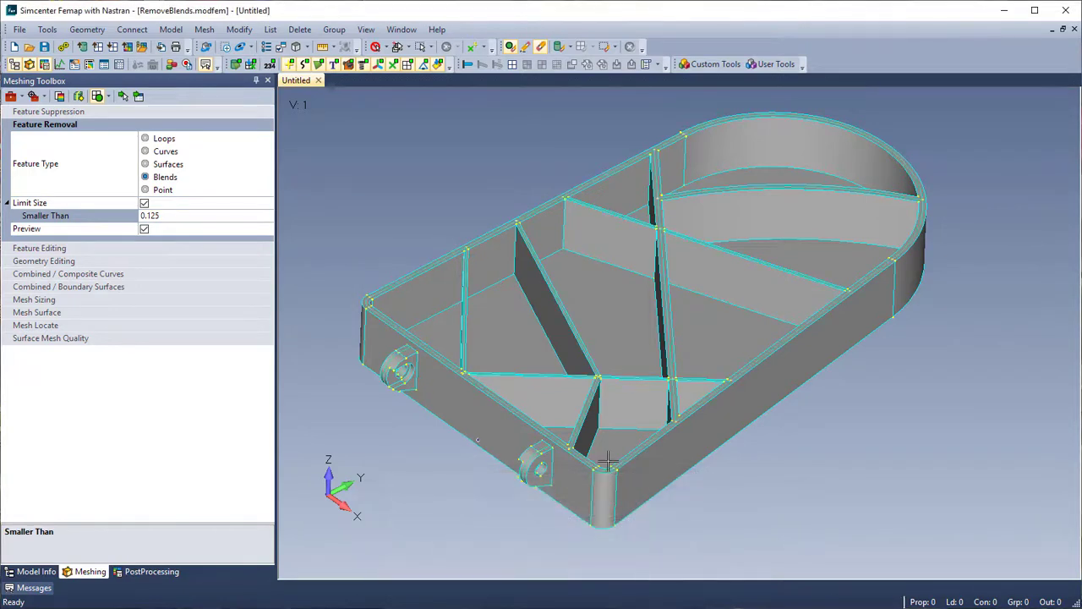
Erase the bracket solid from the display and zoom in on a rib junction's blend vertex
left_click(557, 48)
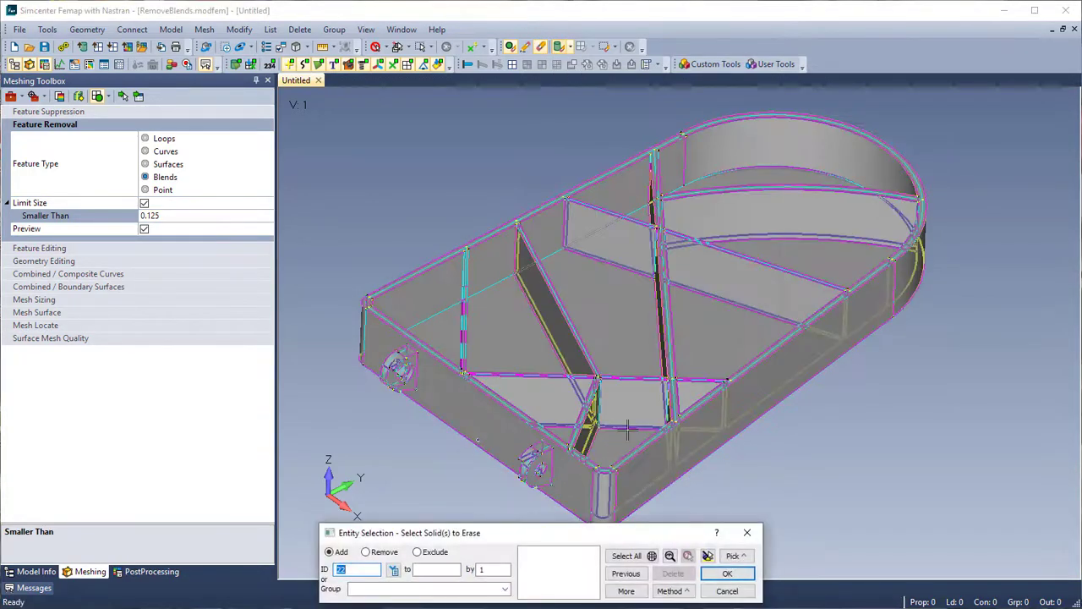
scroll(628, 430, "up", 2)
key("Escape")
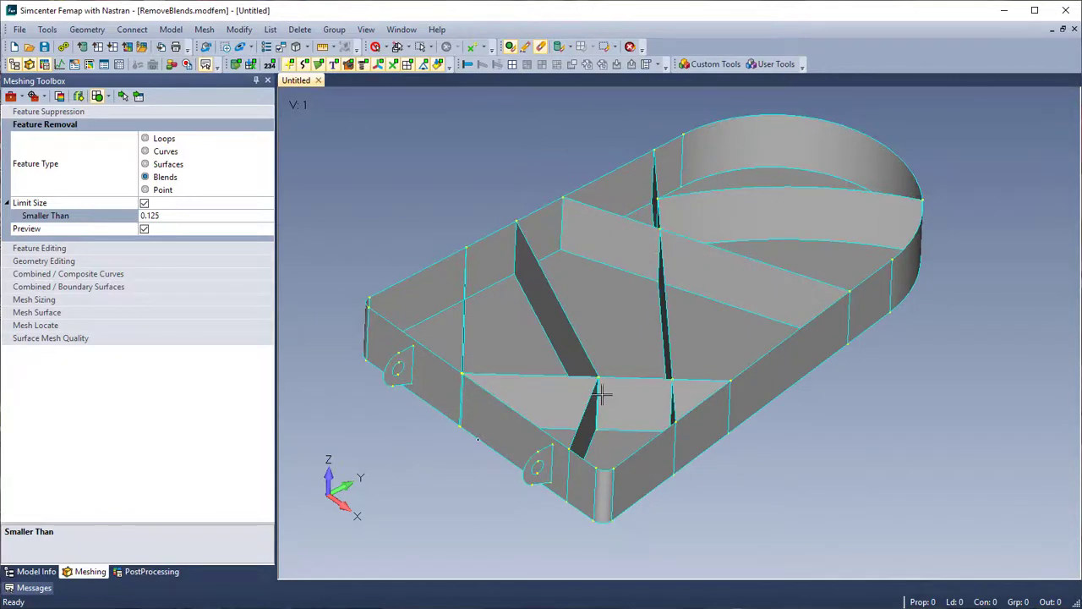
scroll(606, 399, "up", 3)
scroll(605, 400, "up", 8)
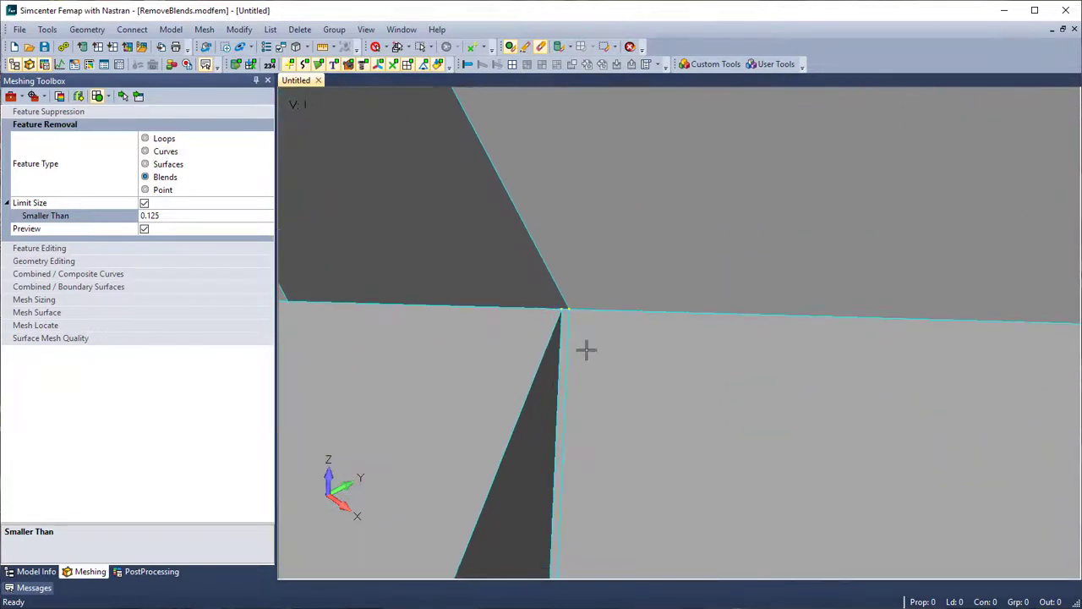
scroll(554, 318, "up", 4)
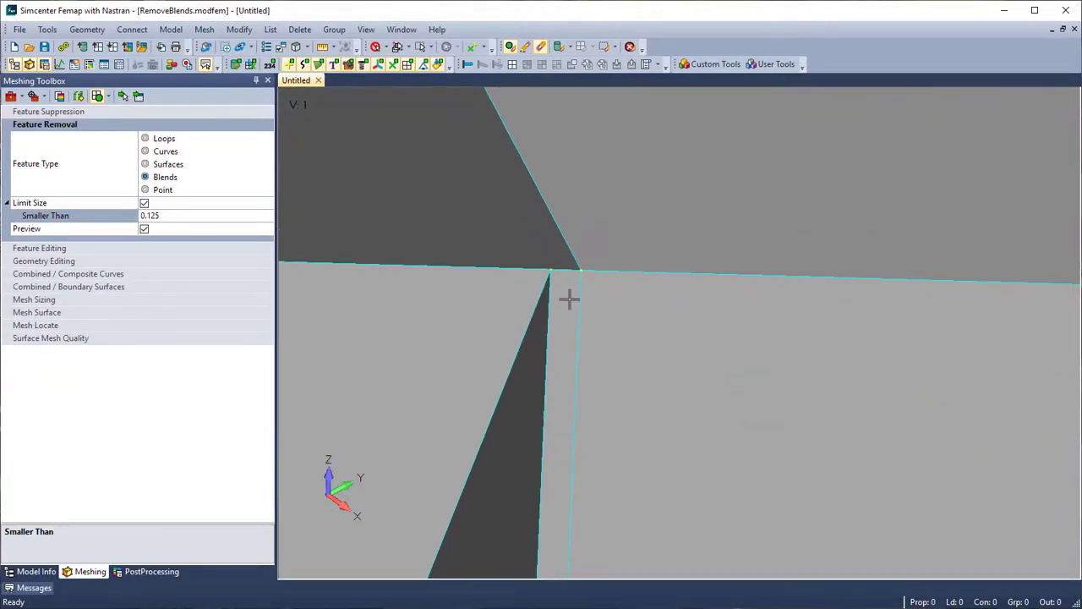
scroll(558, 332, "up", 1)
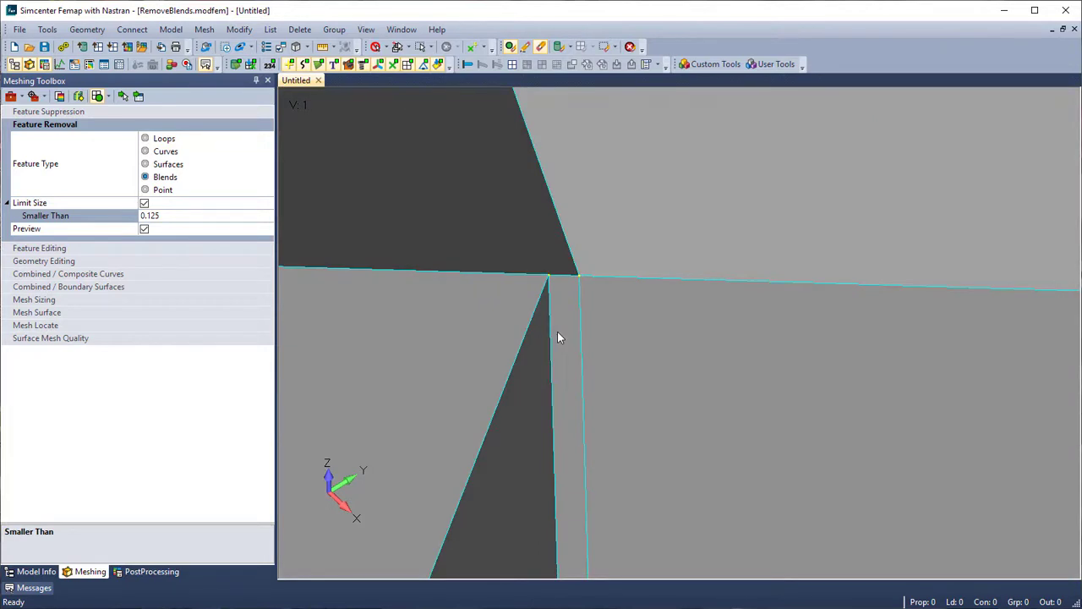
Highlight surfaces 225 and 229 individually via Show Entities, removing each from the list afterwards
left_click(402, 29)
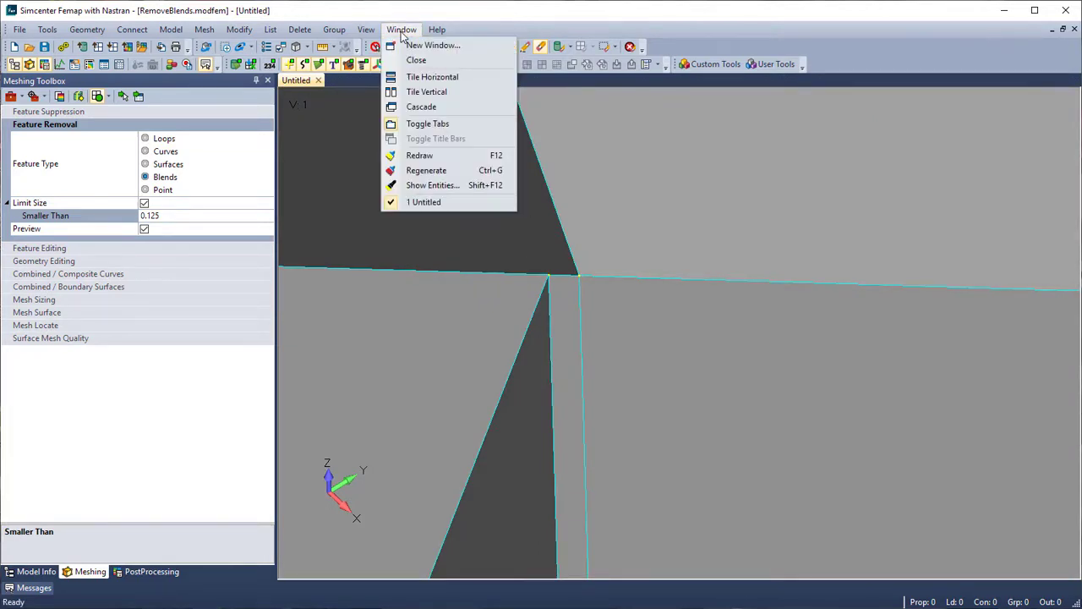
left_click(427, 186)
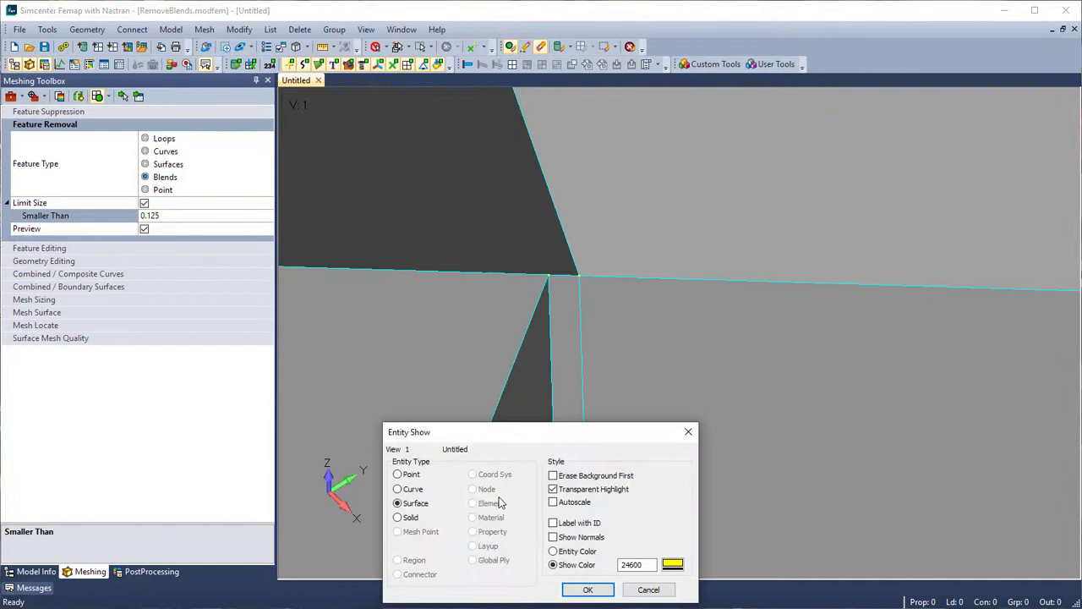
left_click(585, 590)
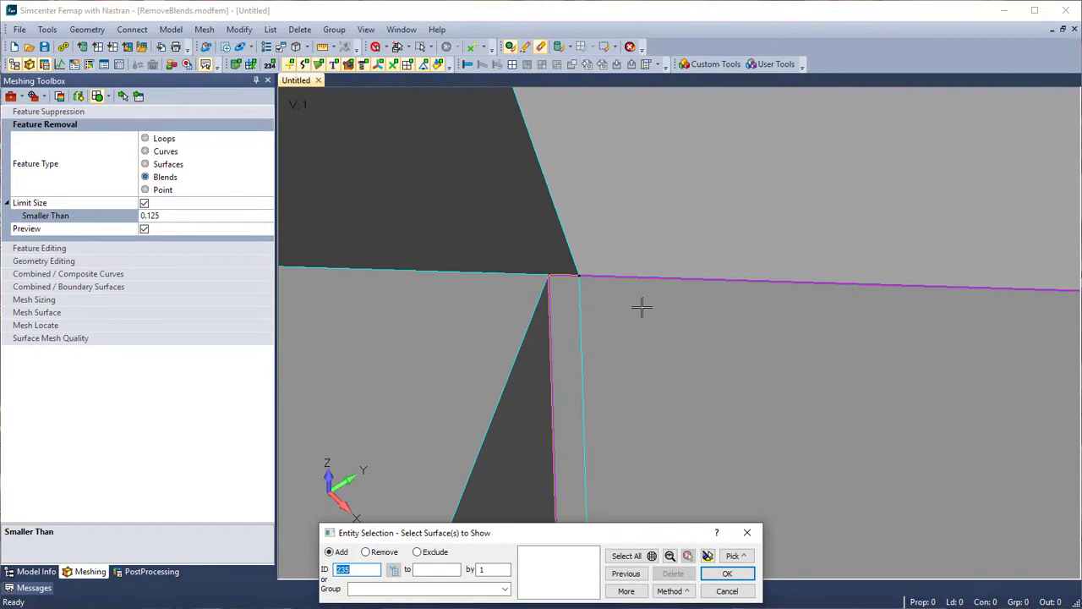
left_click(566, 372)
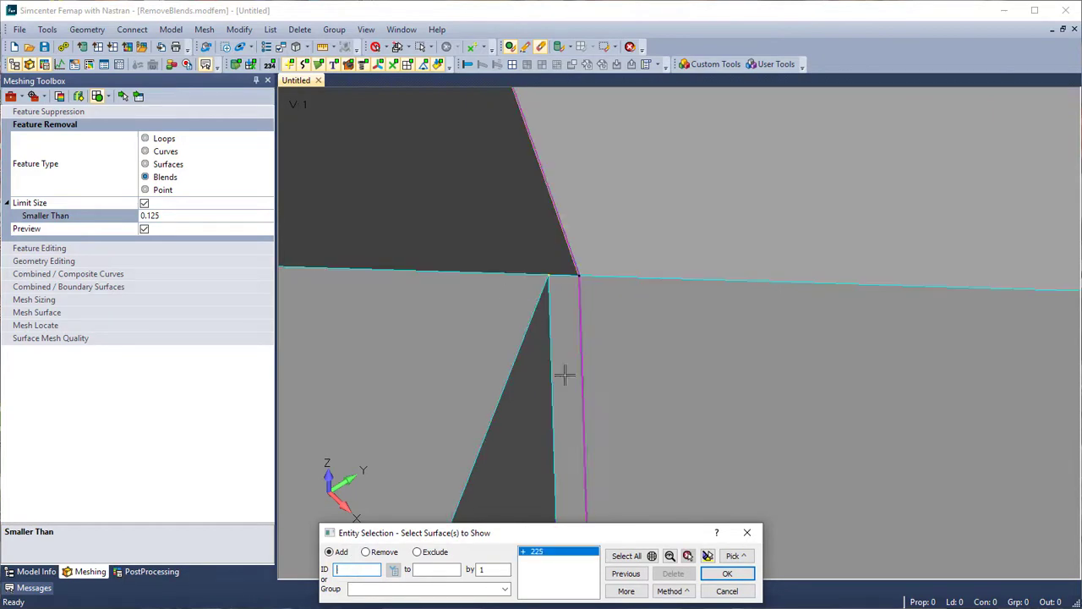
left_click(708, 558)
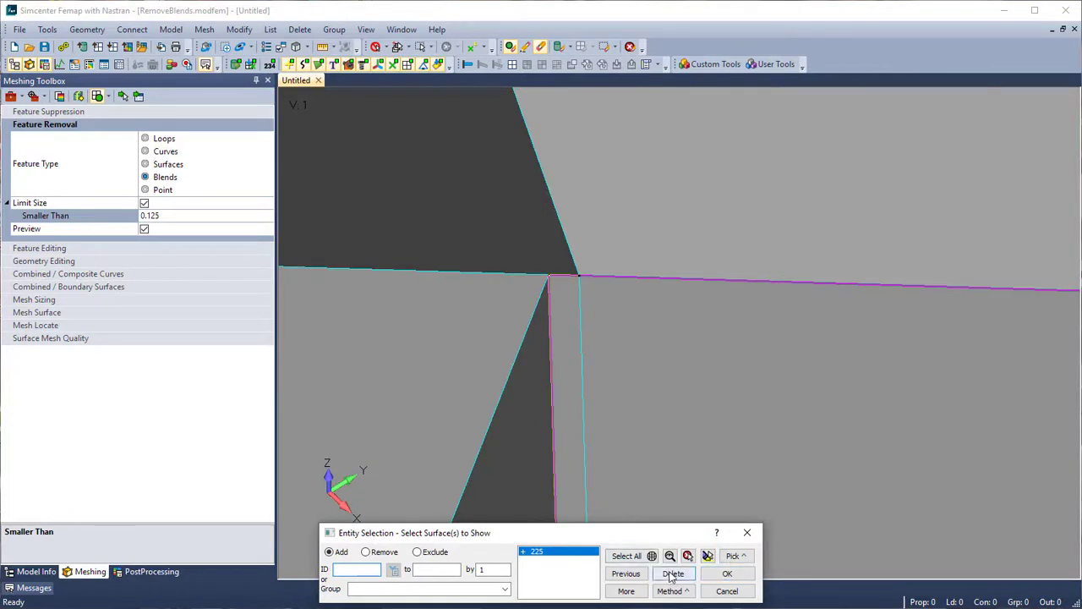
left_click(673, 574)
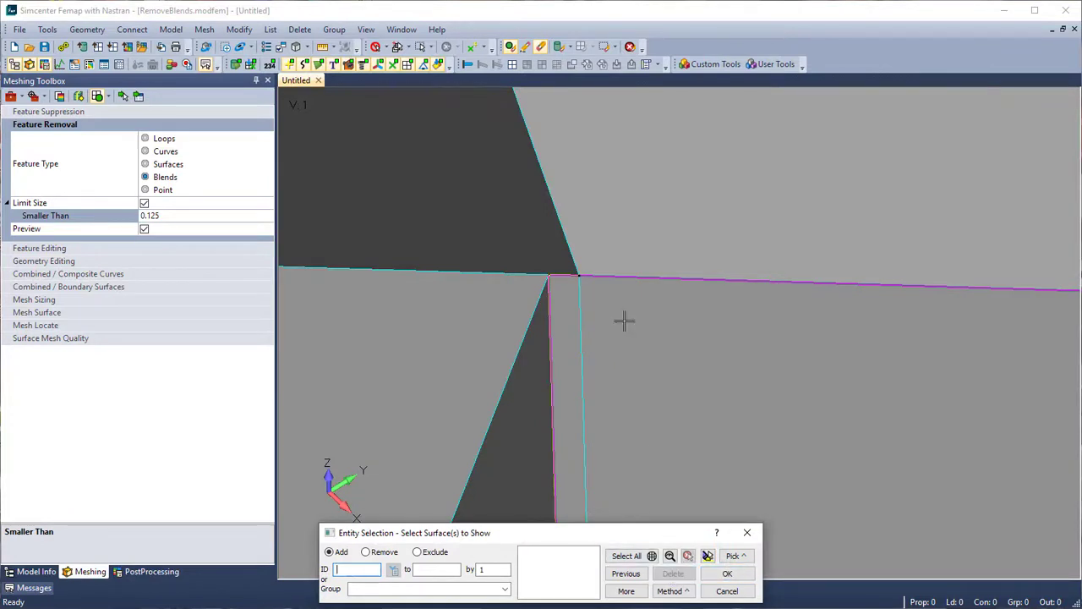
left_click(624, 319)
left_click(708, 558)
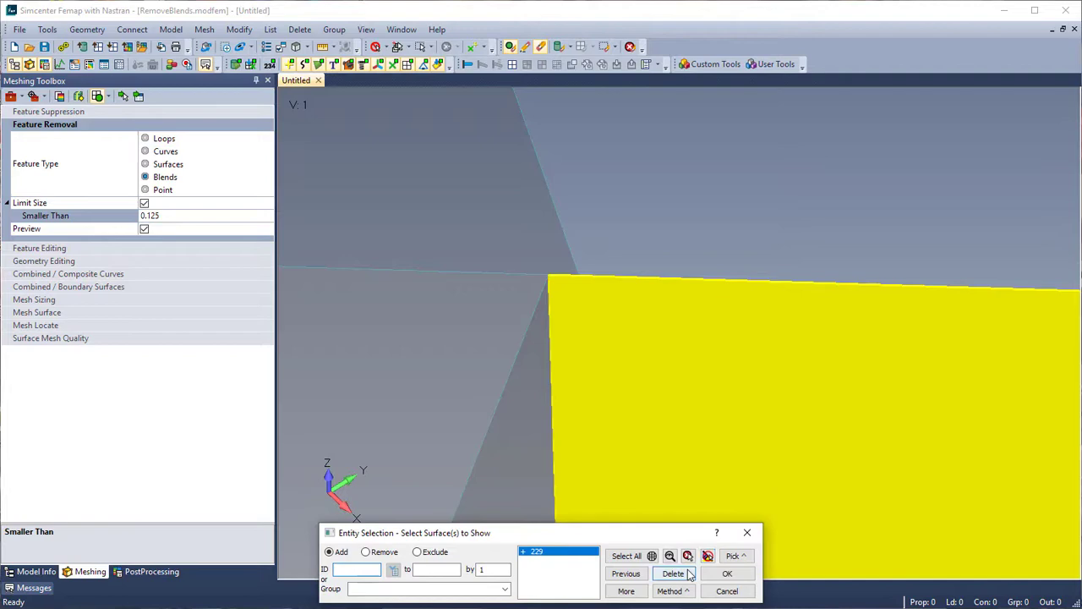
left_click(673, 574)
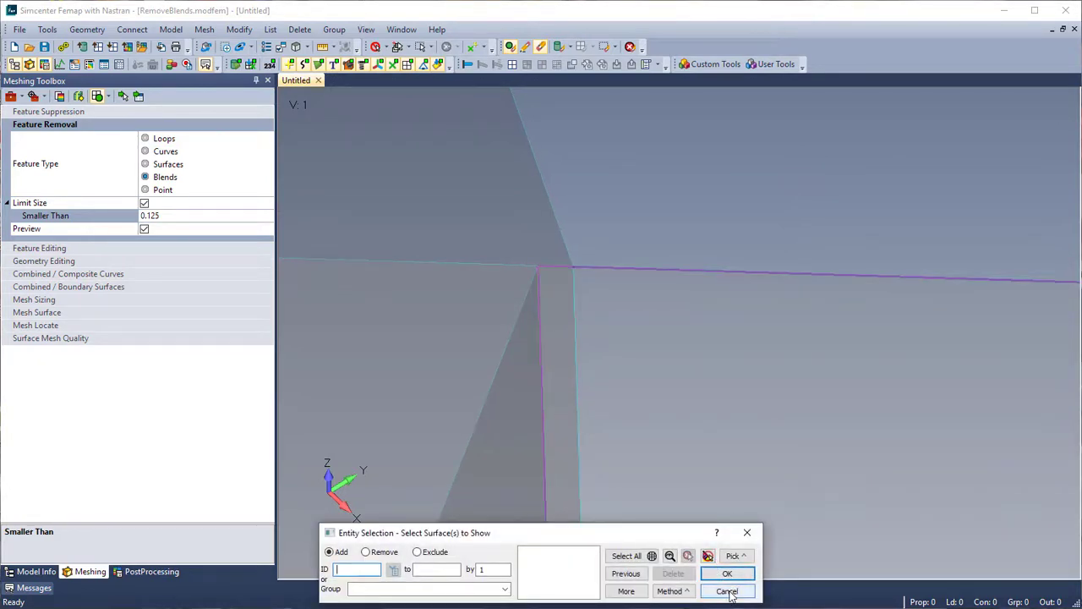
Cancel the surface selection and undo the previous midsurface generation
left_click(728, 591)
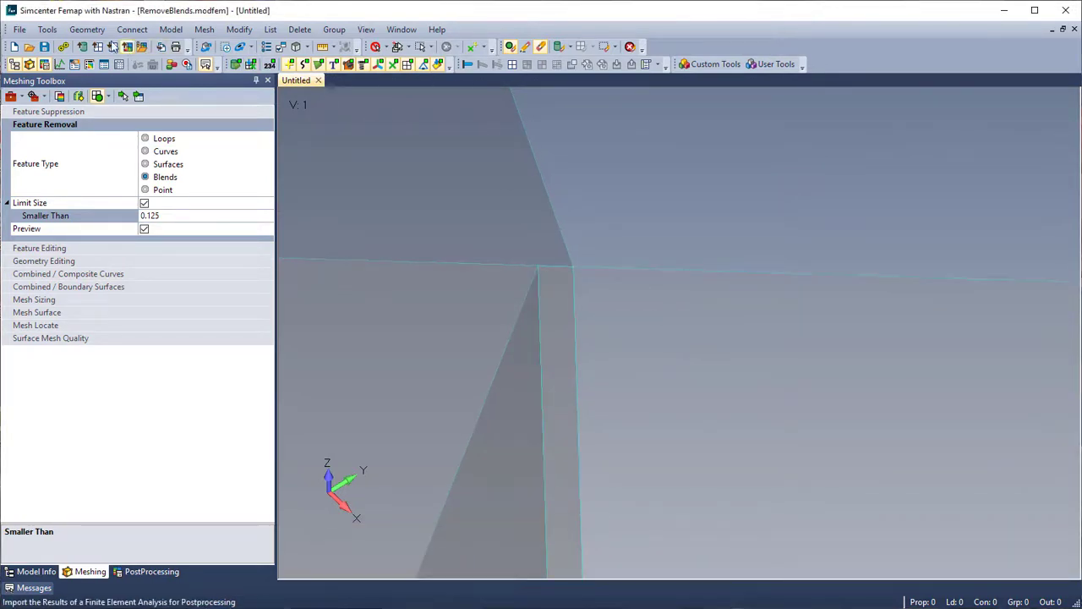
left_click(51, 30)
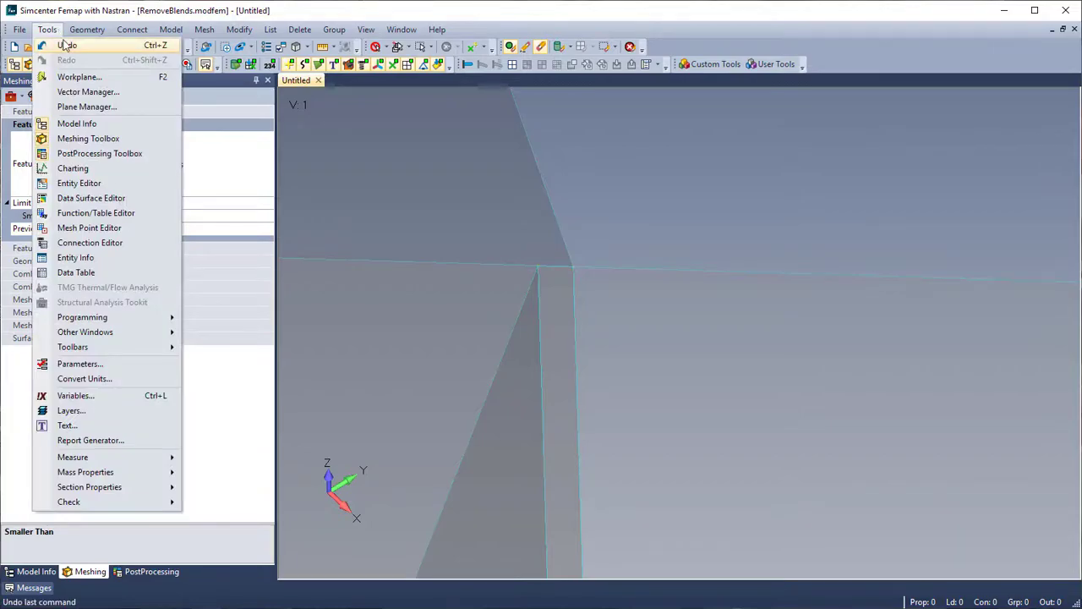
left_click(68, 45)
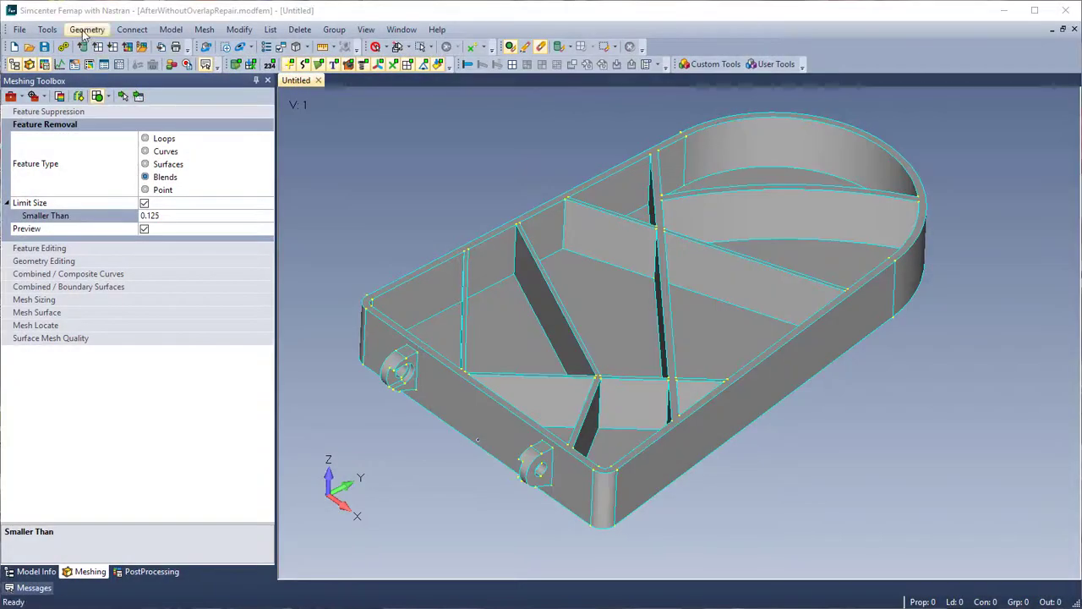
Regenerate midsurfaces for all surfaces at 0.25 target thickness with Overlap Repair on
left_click(87, 29)
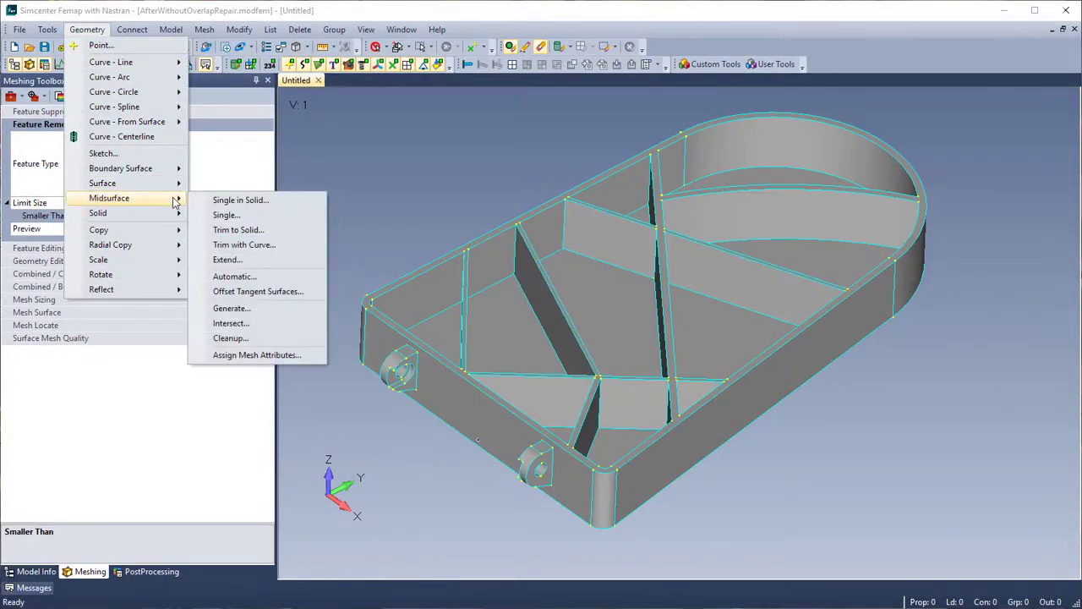
left_click(290, 283)
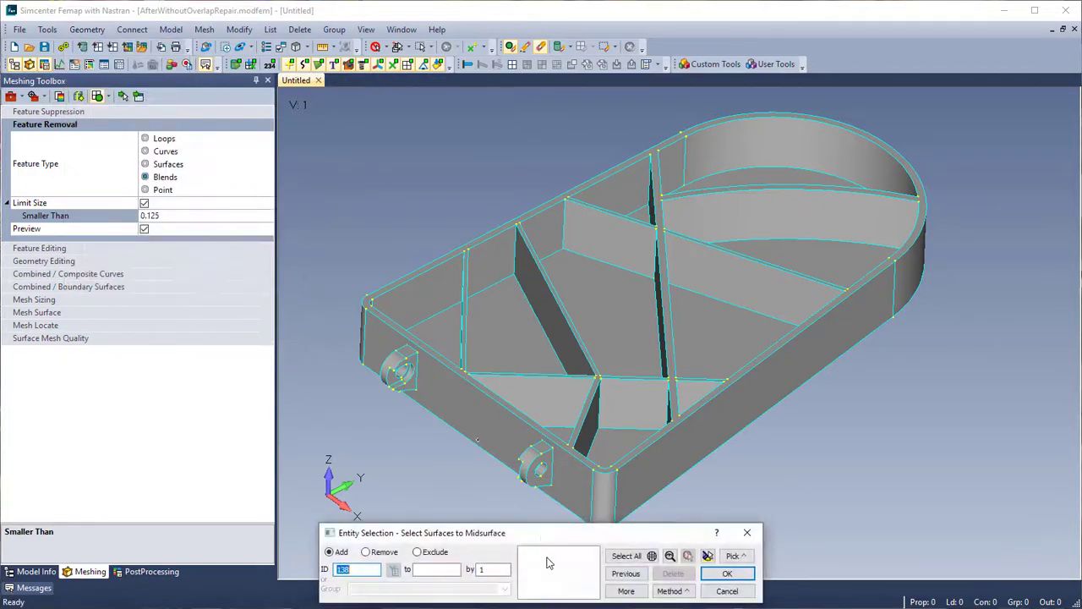
left_click(627, 556)
left_click(724, 574)
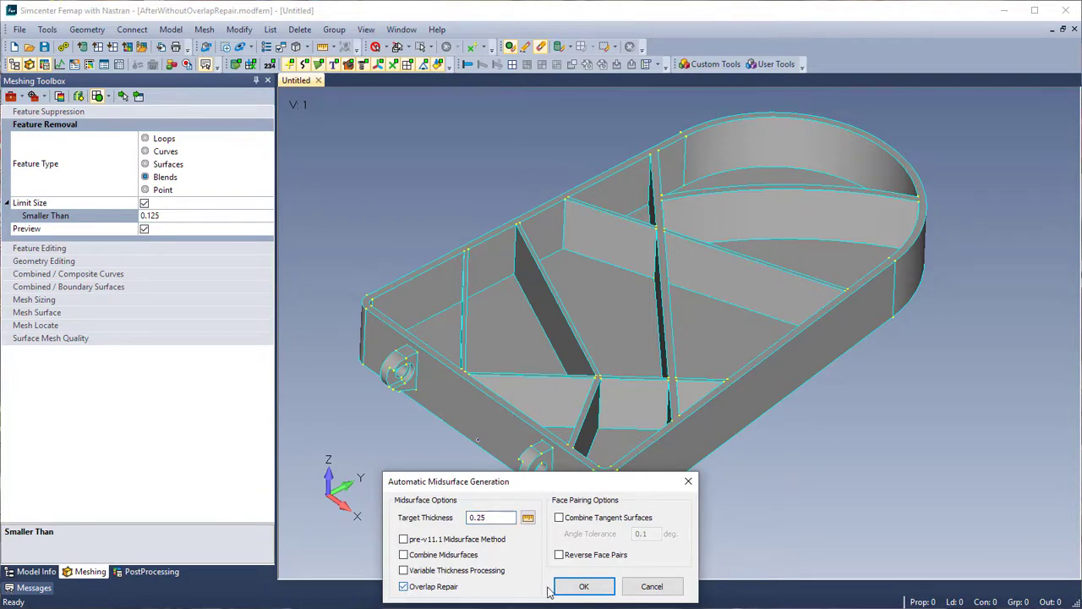
left_click(583, 586)
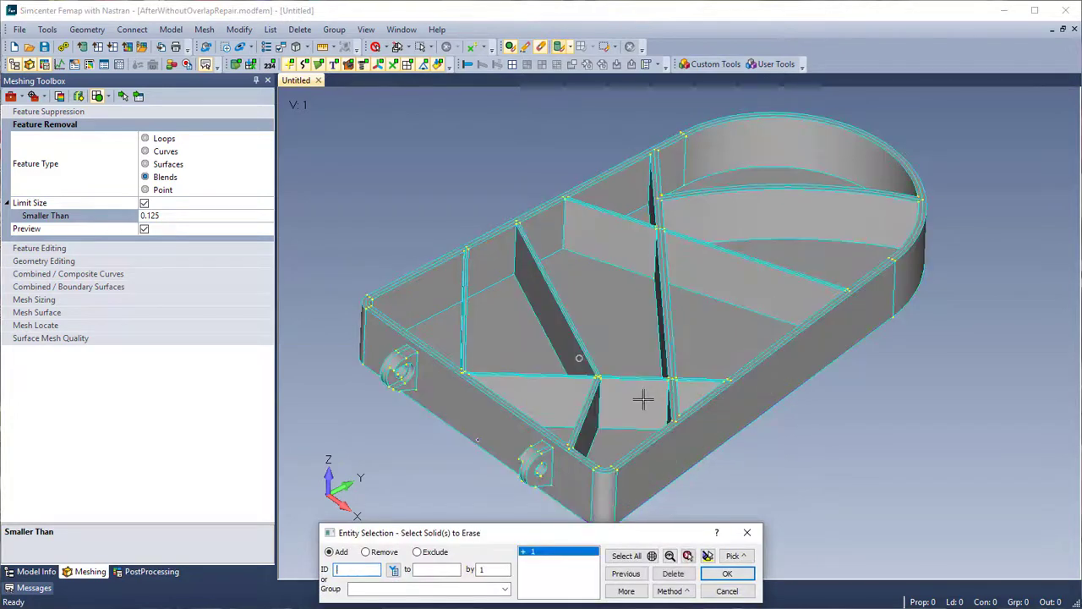
Erase the original solid and zoom in on the slot corner
key("Return")
scroll(597, 407, "up", 10)
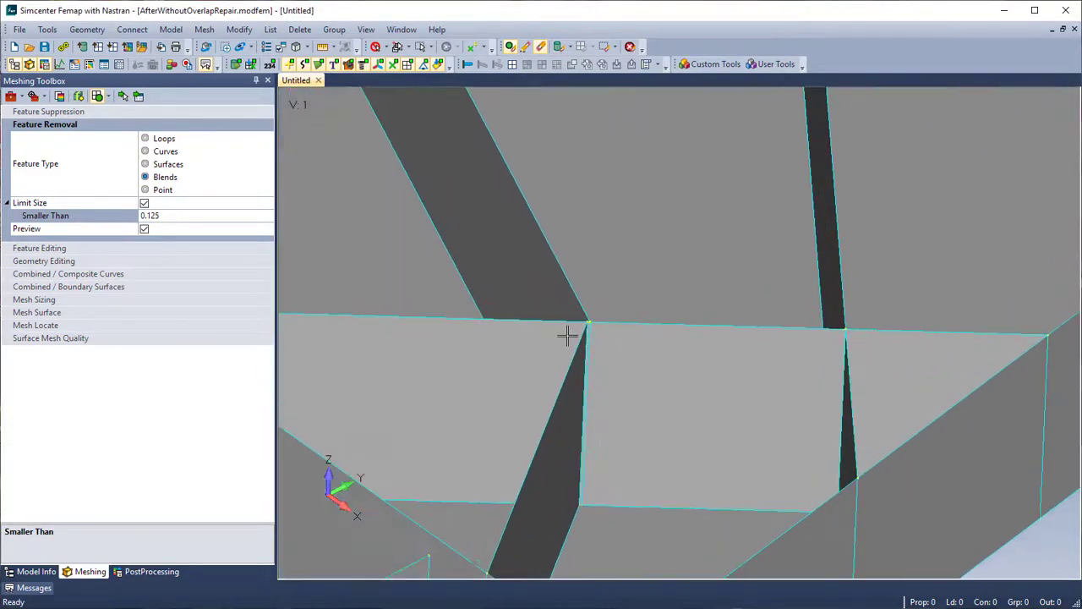
scroll(596, 365, "up", 2)
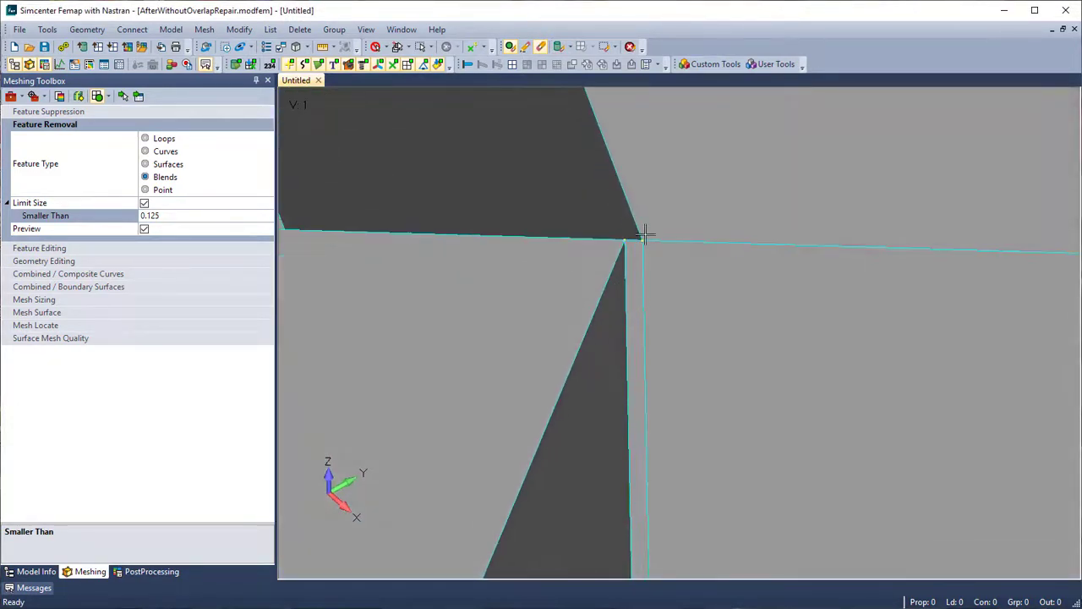
Highlight surfaces 225 and 229 one at a time, then cancel without showing anything
left_click(401, 29)
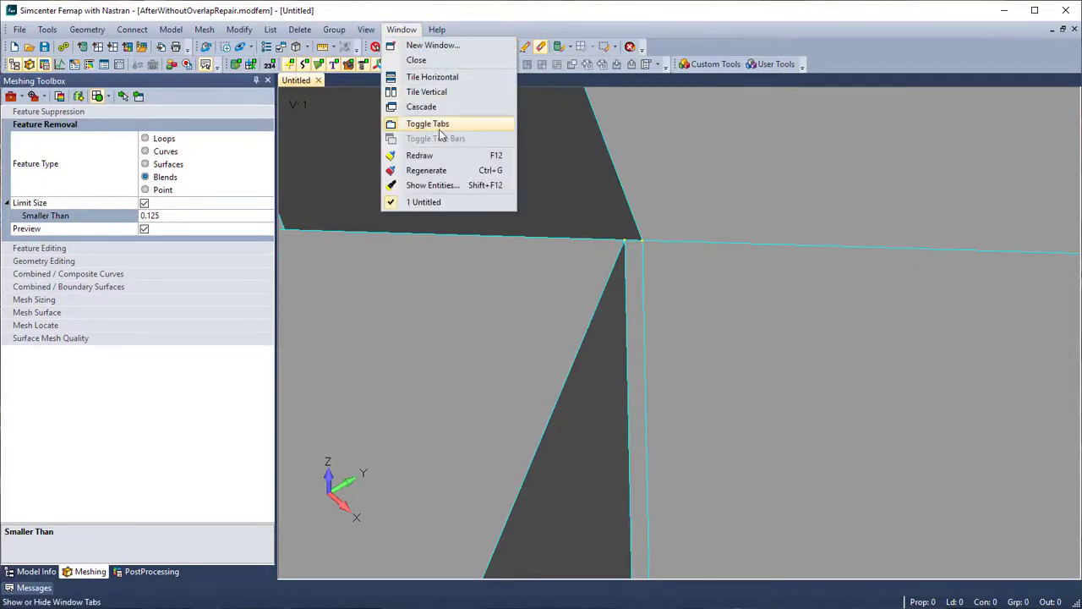
left_click(430, 181)
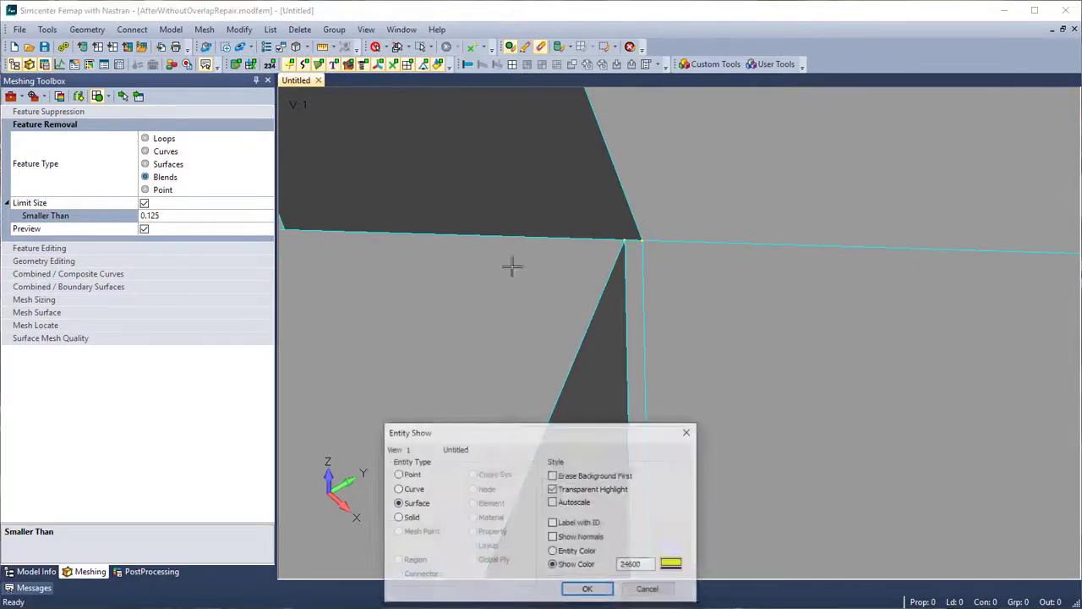
left_click(588, 590)
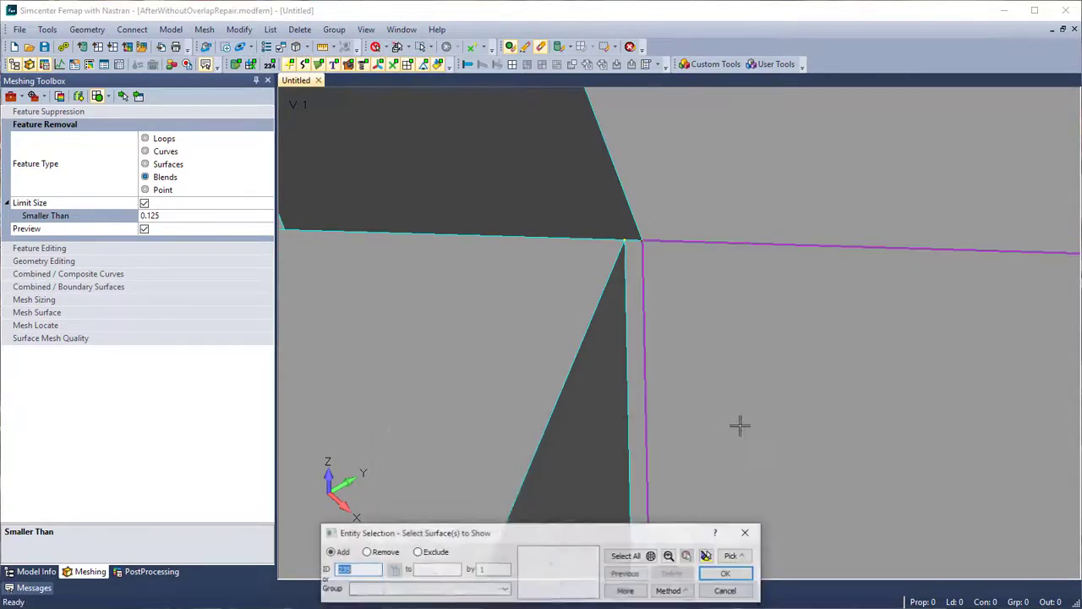
left_click(592, 249)
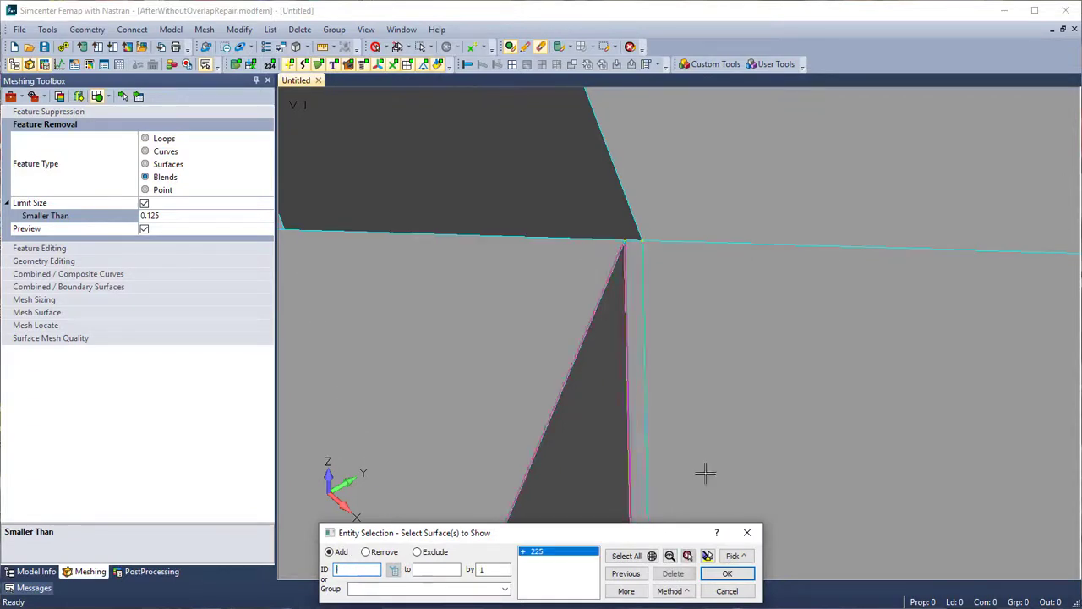
left_click(707, 556)
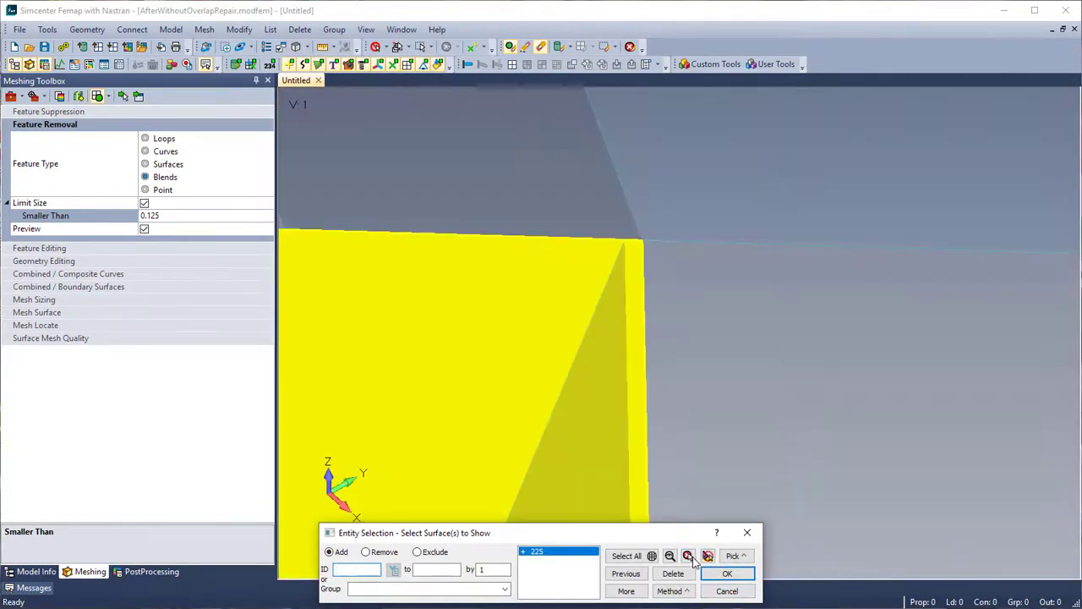
left_click(688, 556)
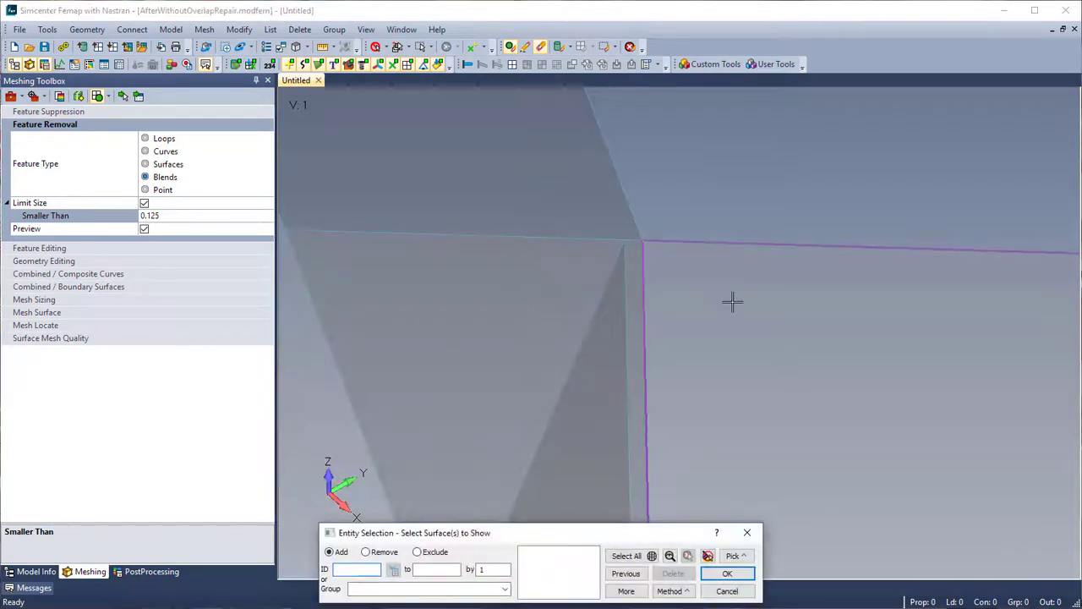
left_click(733, 299)
left_click(708, 556)
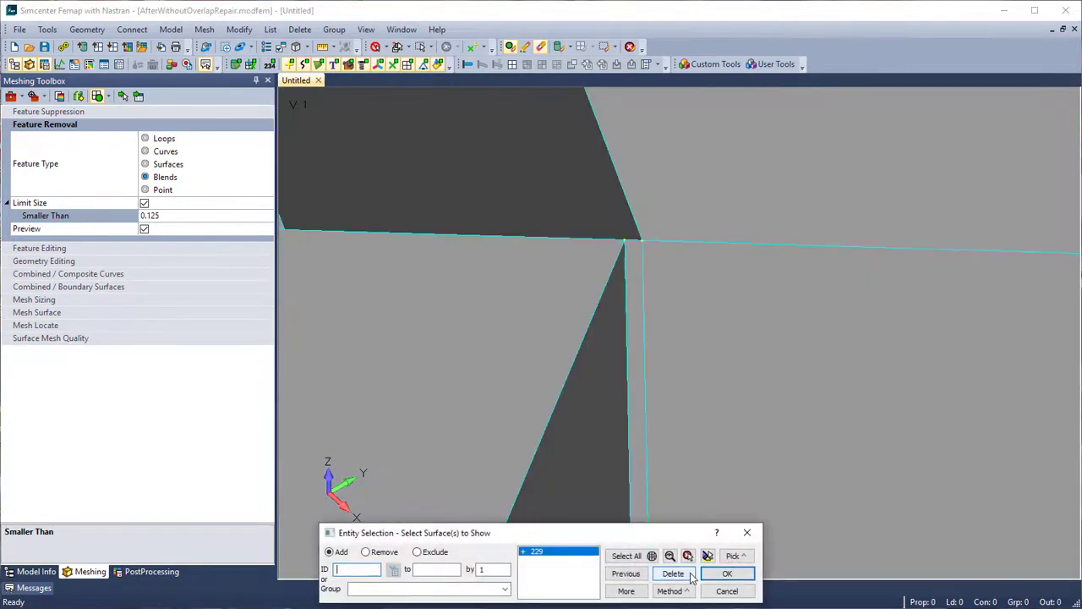
left_click(690, 575)
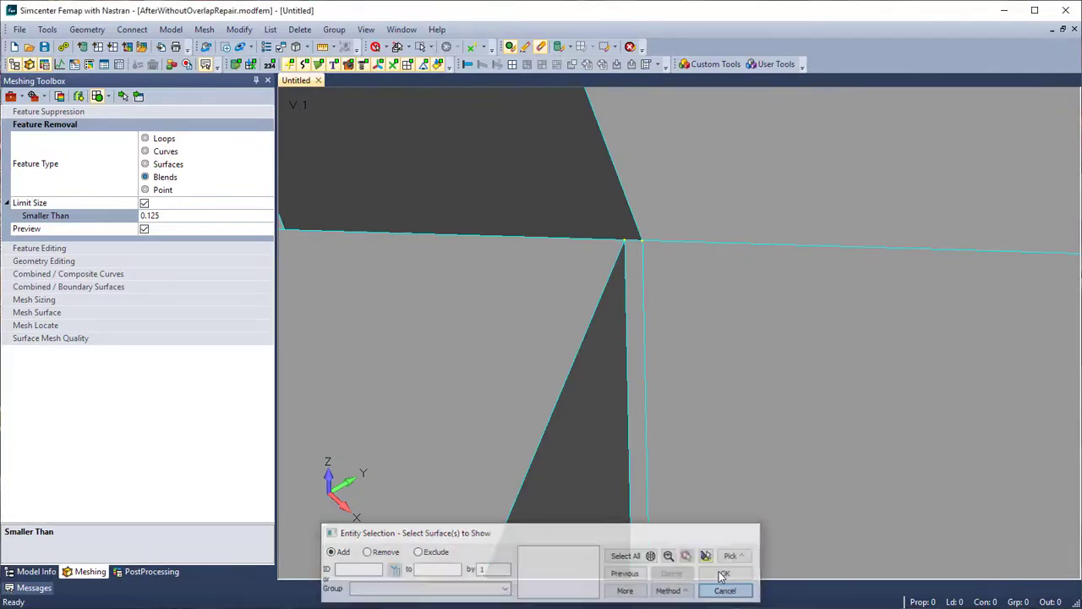
left_click(724, 594)
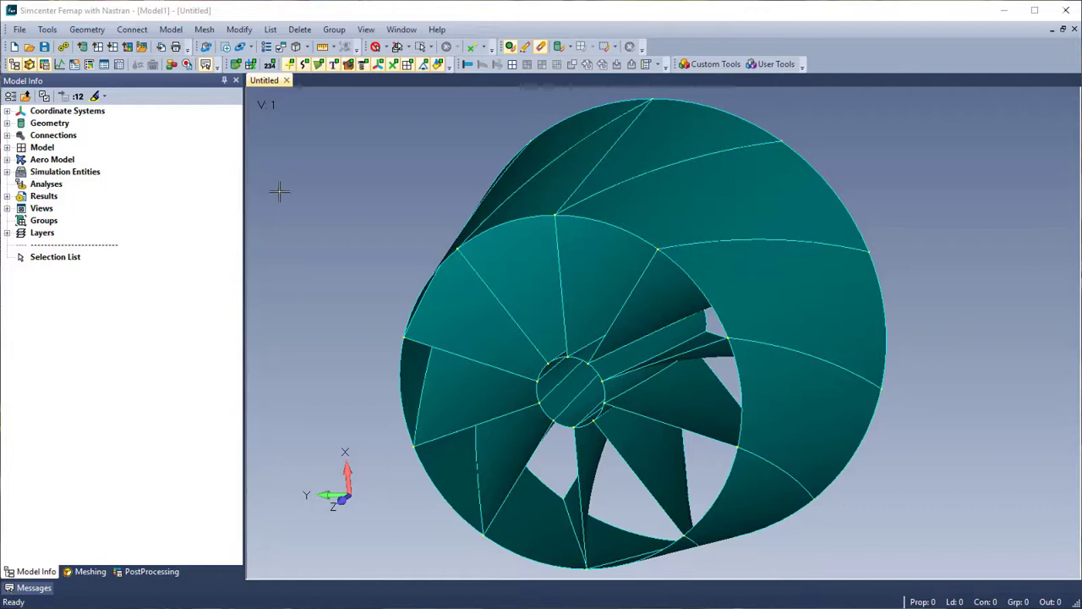
Show only geometry bodies 1 and 2, the shroud and hub, from the Model Info tree
left_click(7, 124)
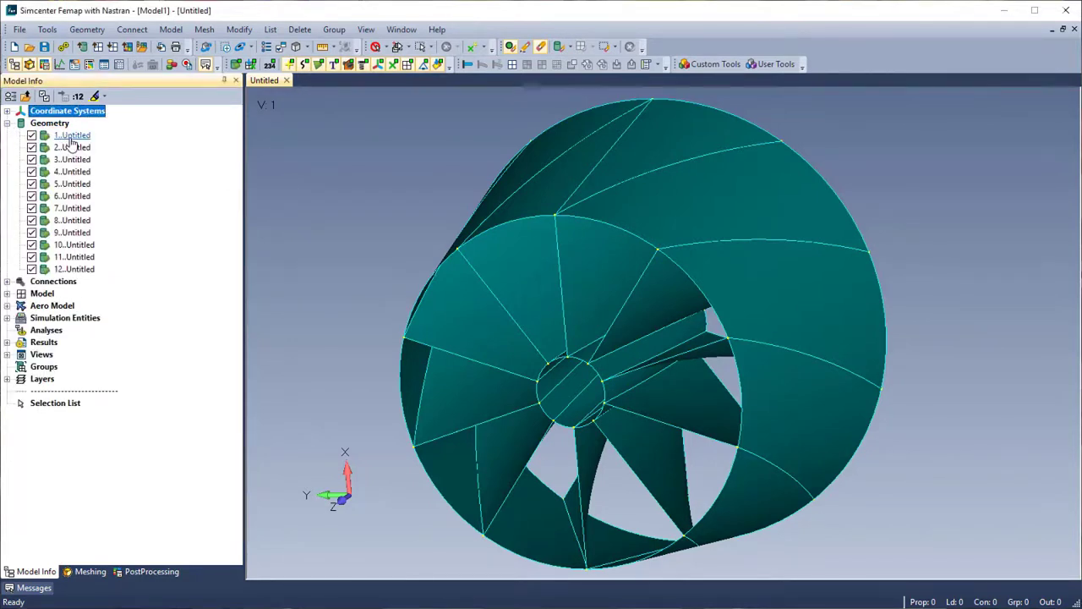
left_click(71, 138)
left_click(46, 145, "shift")
right_click(34, 138)
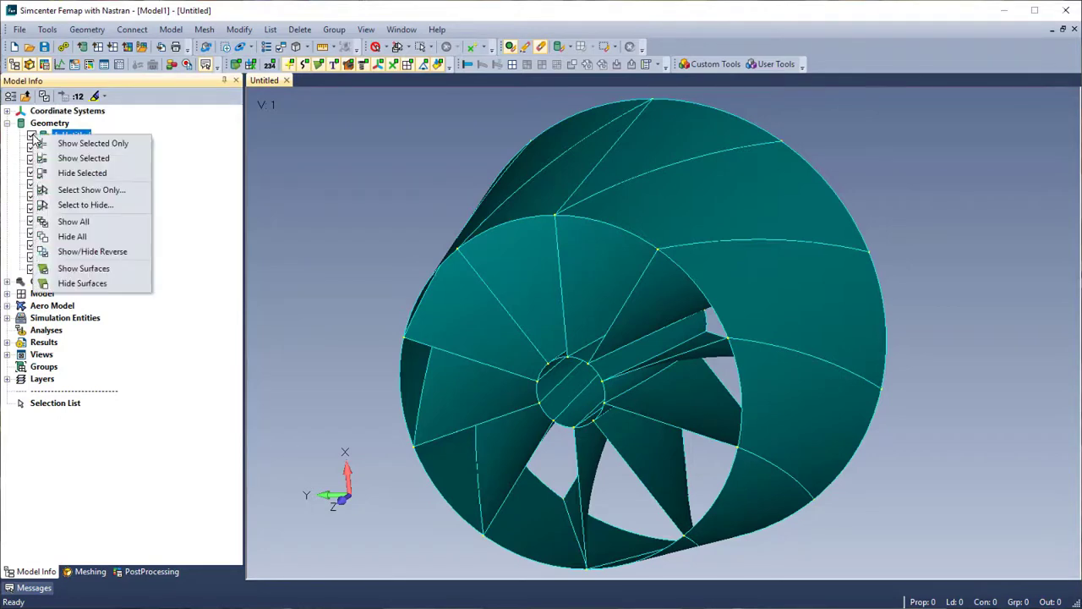
left_click(135, 144)
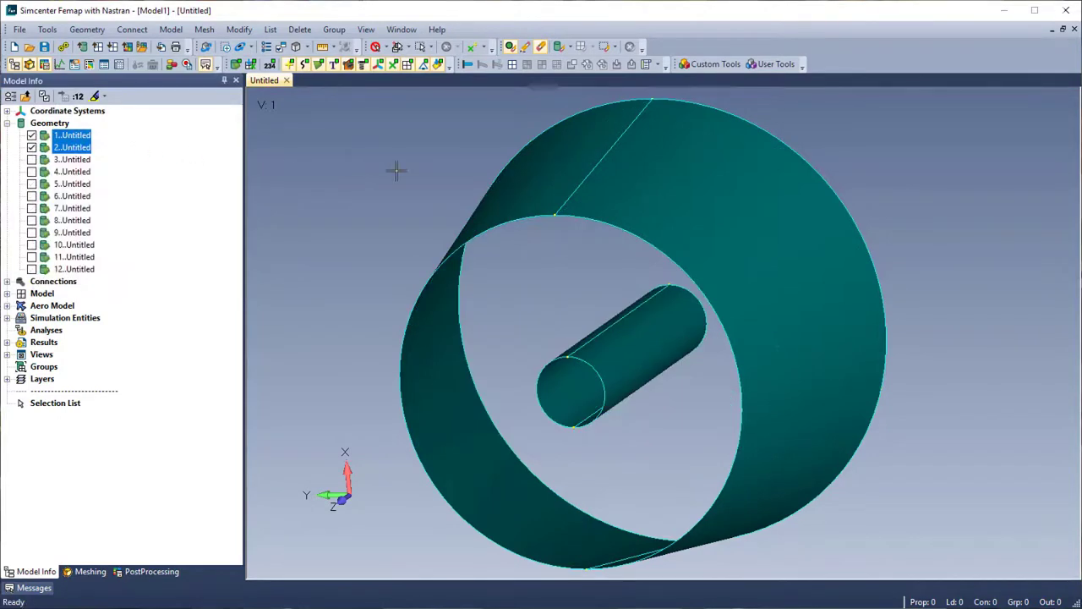
middle_click_drag(657, 217, 695, 238)
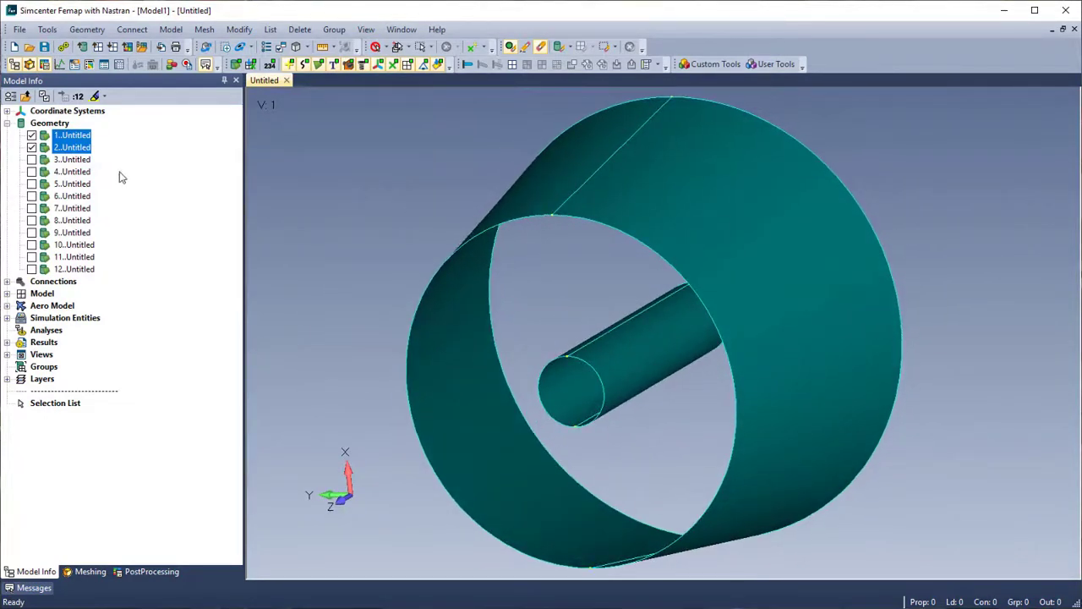
right_click(32, 136)
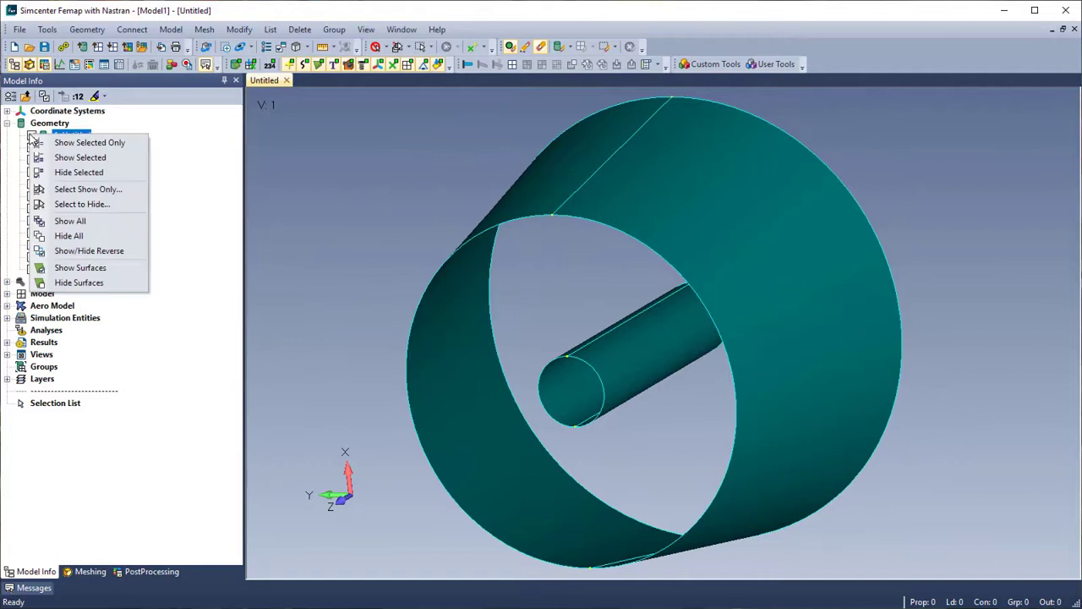
Show all twelve bodies again, then start Midsurface Intersect and cancel it
left_click(70, 221)
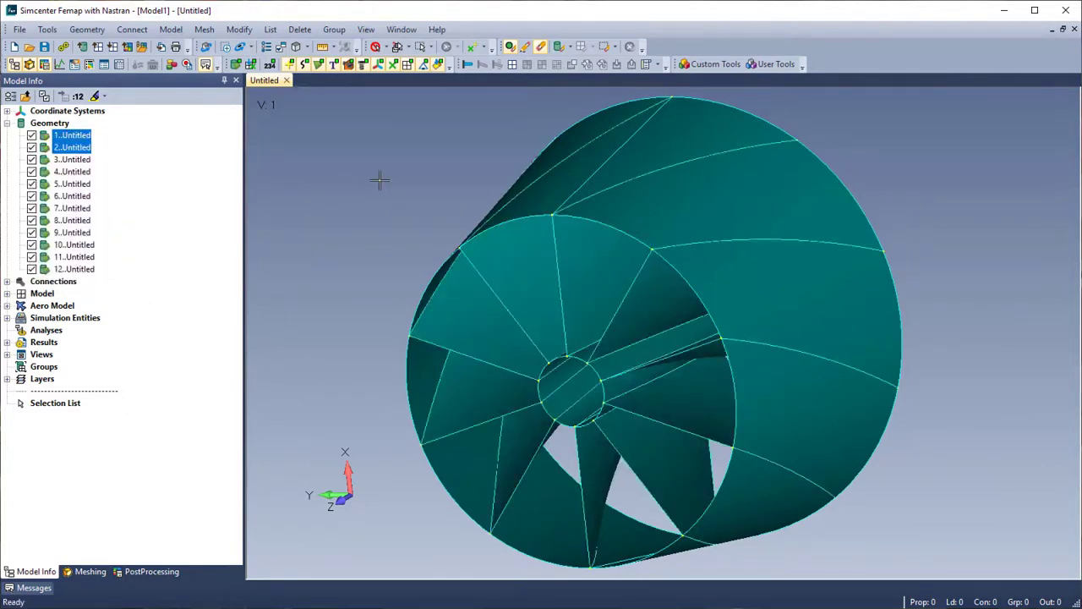
left_click(99, 32)
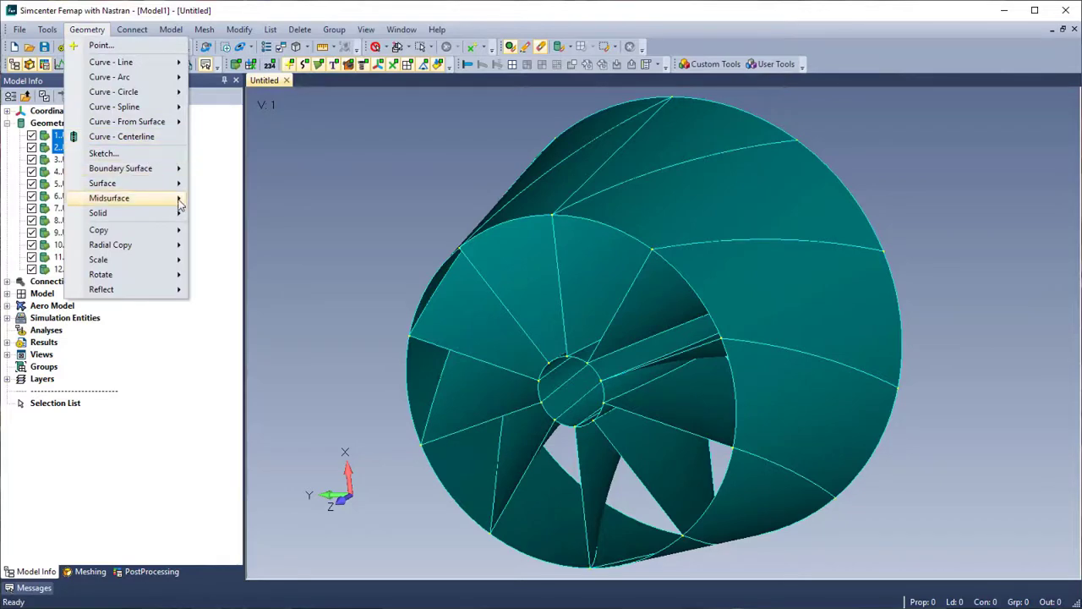
mouse_move(180, 203)
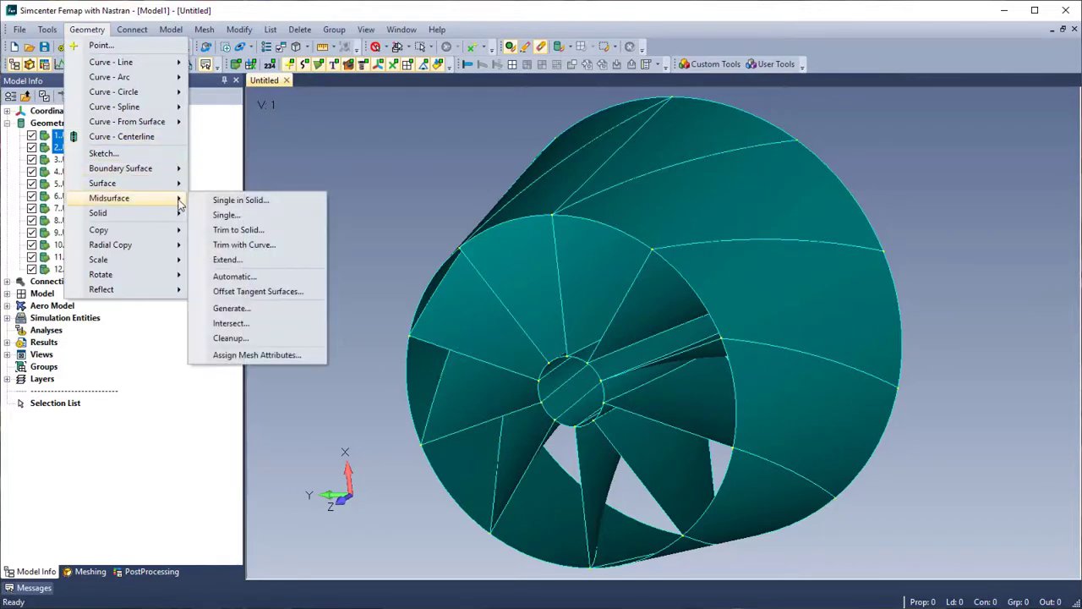
left_click(262, 321)
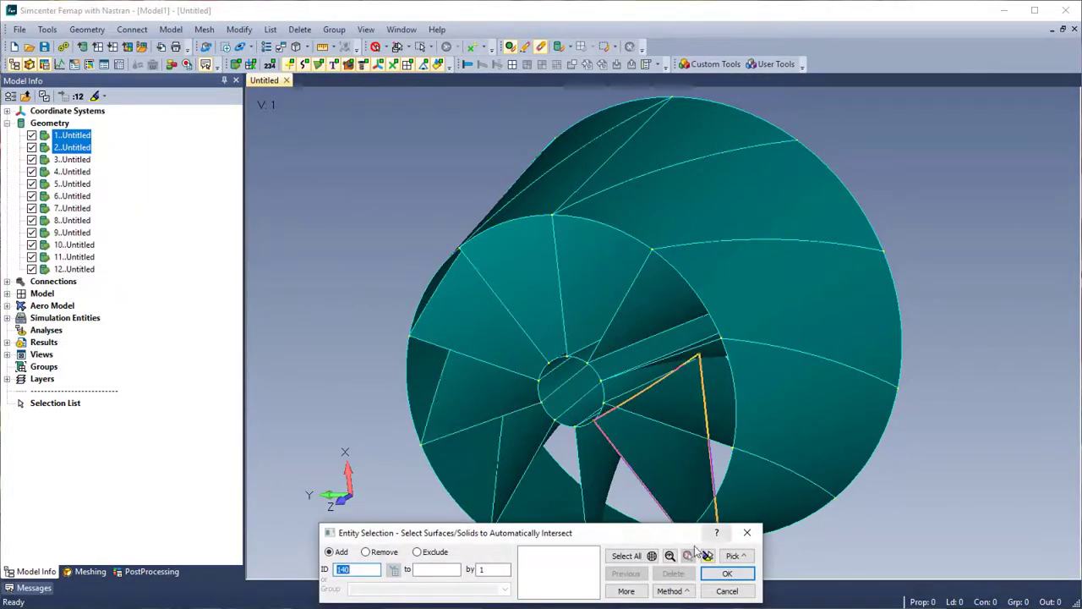
left_click(726, 587)
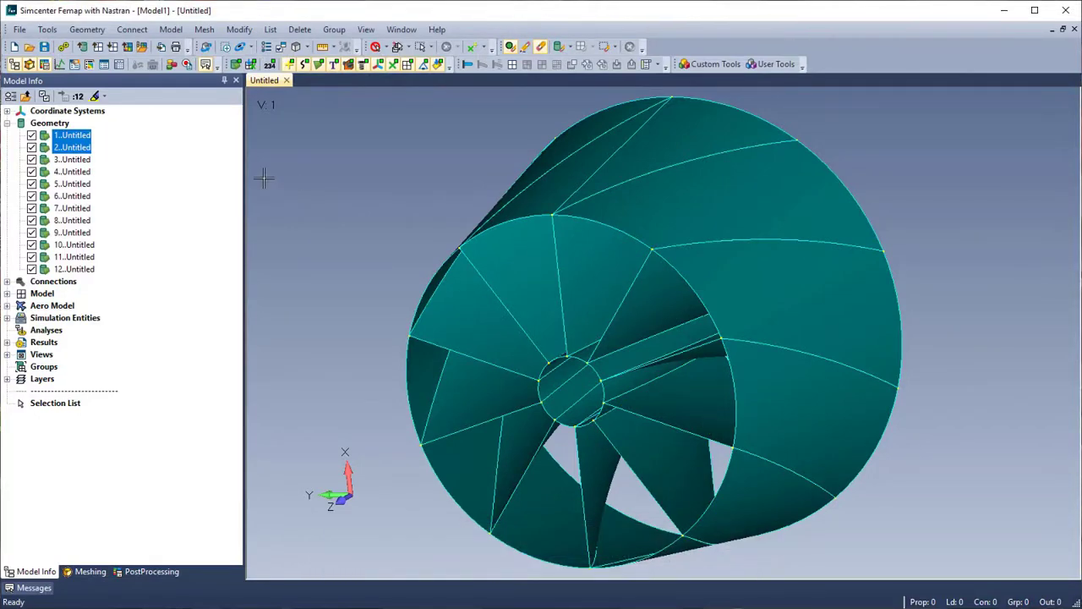
Show only solids 1 and 2 again, then bring up display options to restore all geometry
right_click(38, 138)
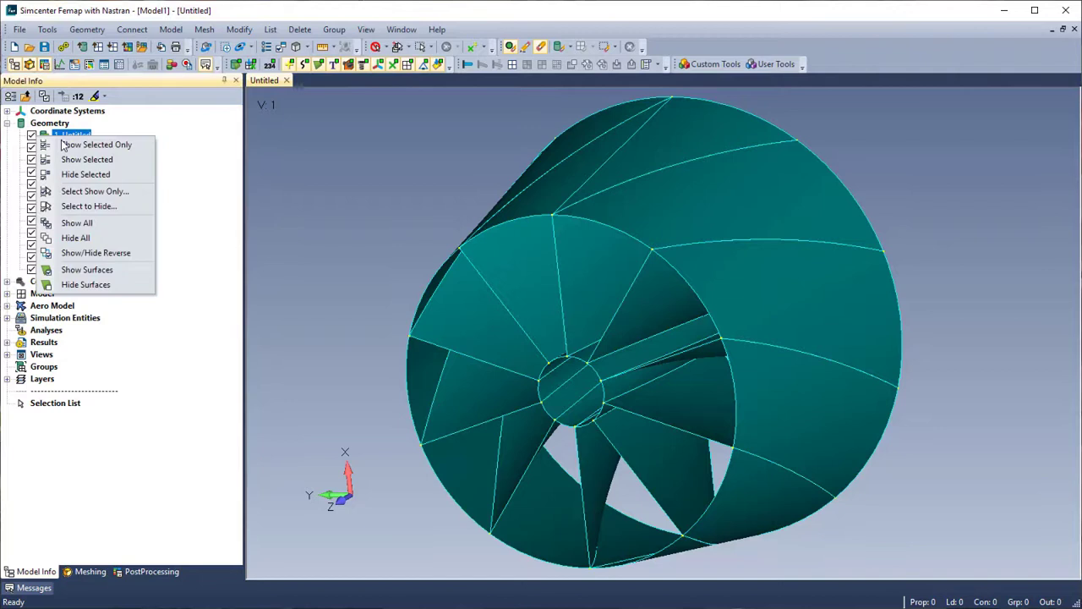
left_click(96, 145)
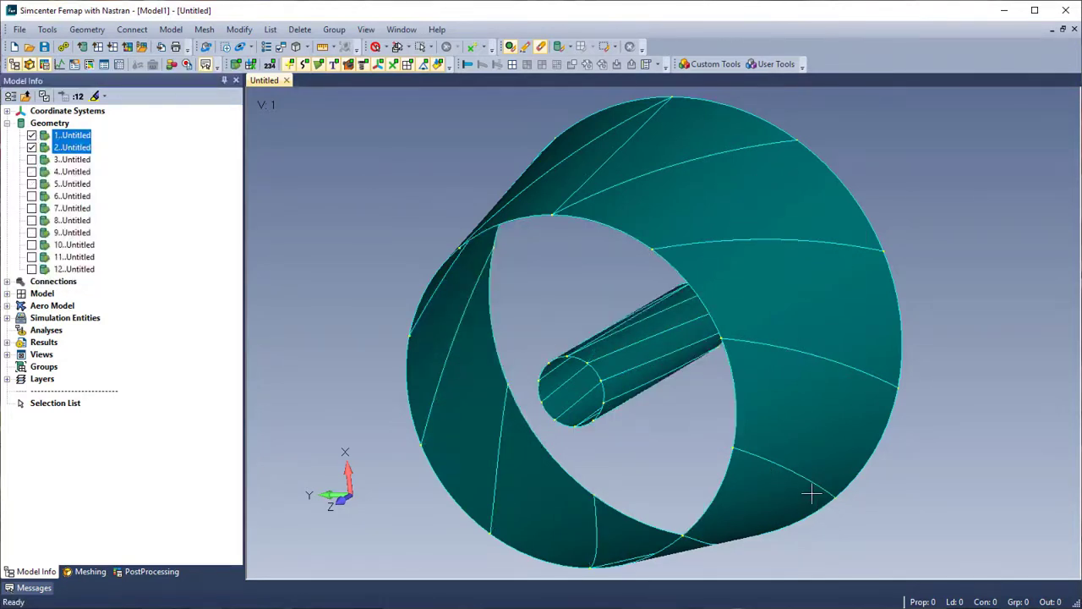
right_click(41, 142)
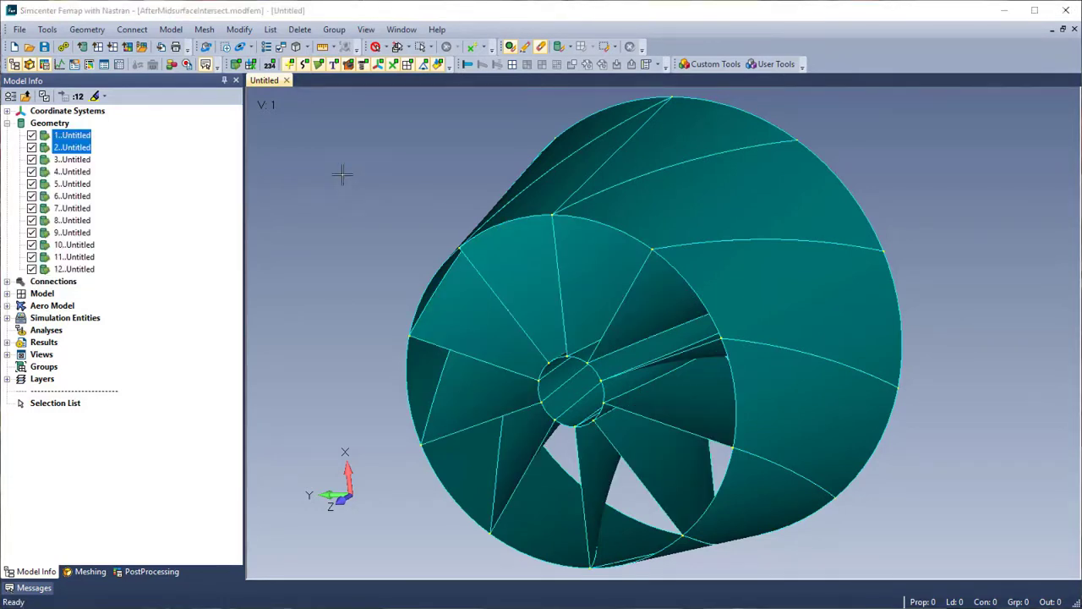
Auto-detect glued Face-Face and Edge-Edge connections across all 12 fan solids
left_click(133, 28)
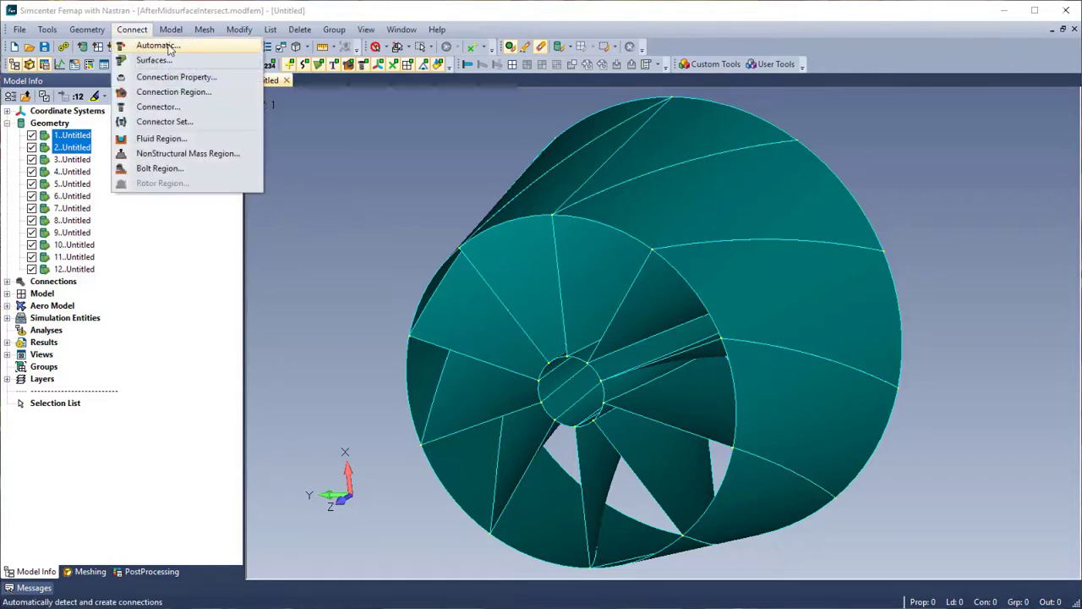
left_click(192, 48)
left_click(626, 556)
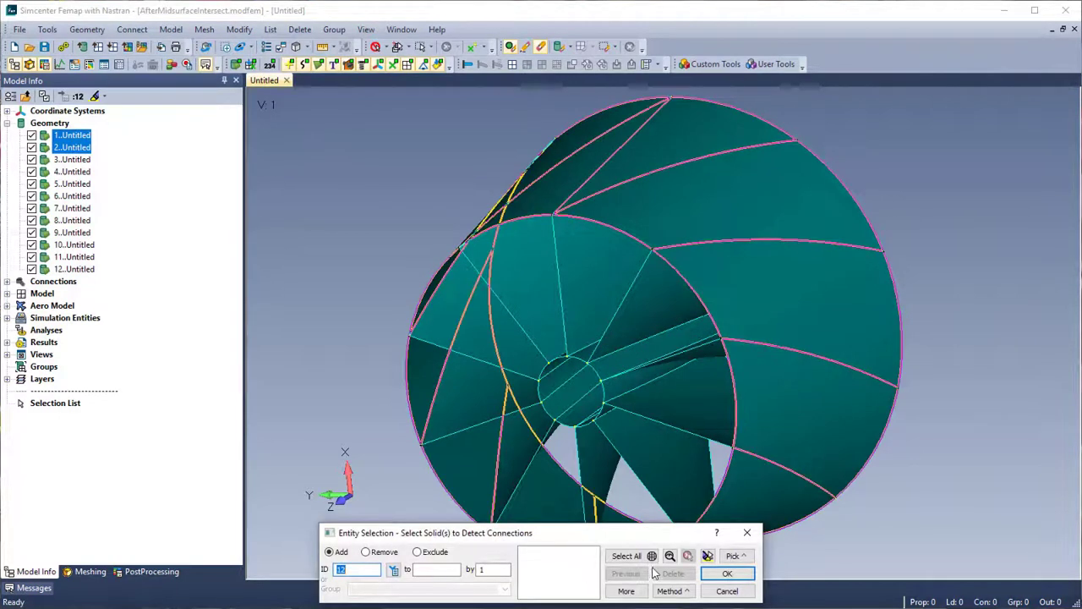
left_click(727, 575)
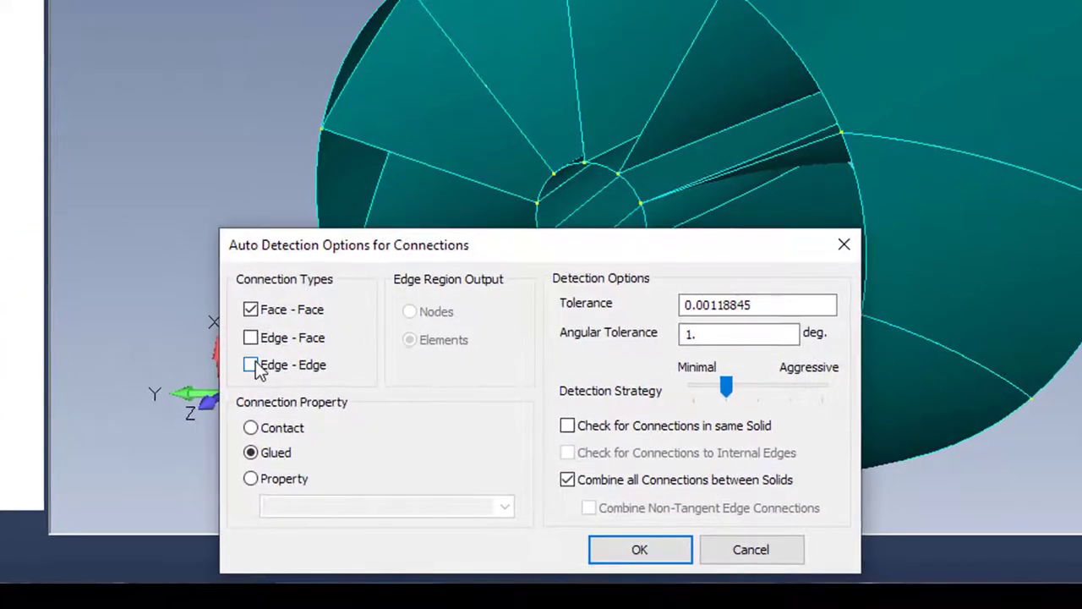
left_click(250, 365)
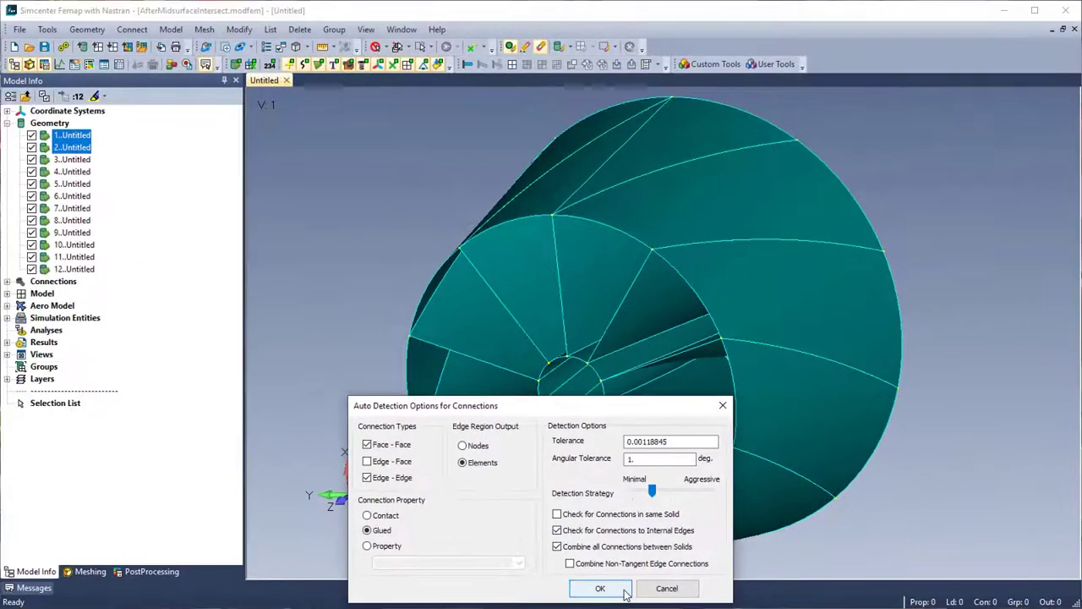
left_click(640, 549)
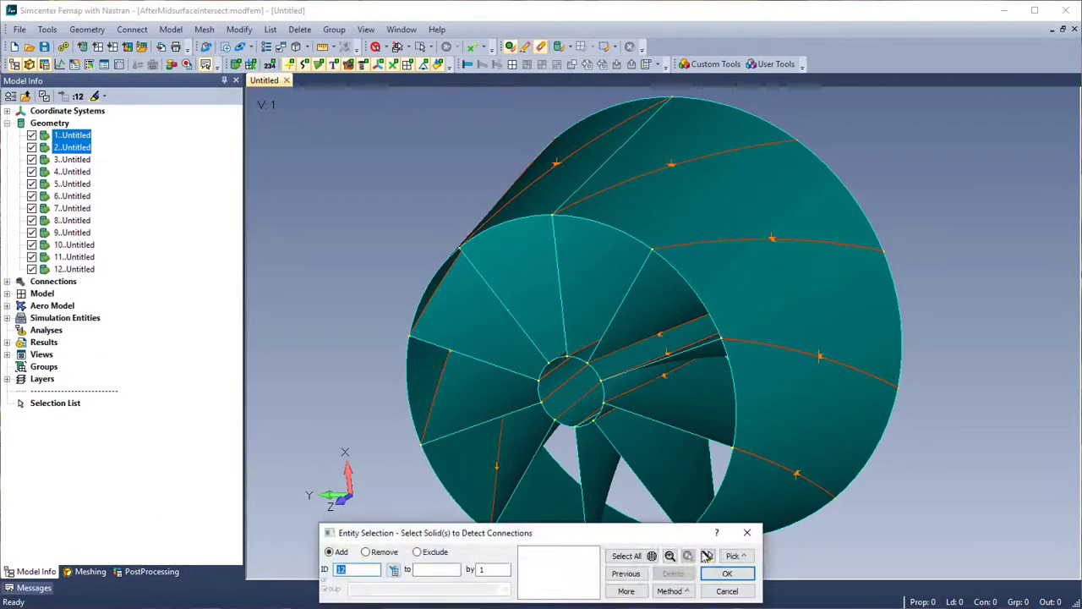
List the connection Regions, make the model transparent, and highlight regions 2, 3 and 4
left_click(747, 532)
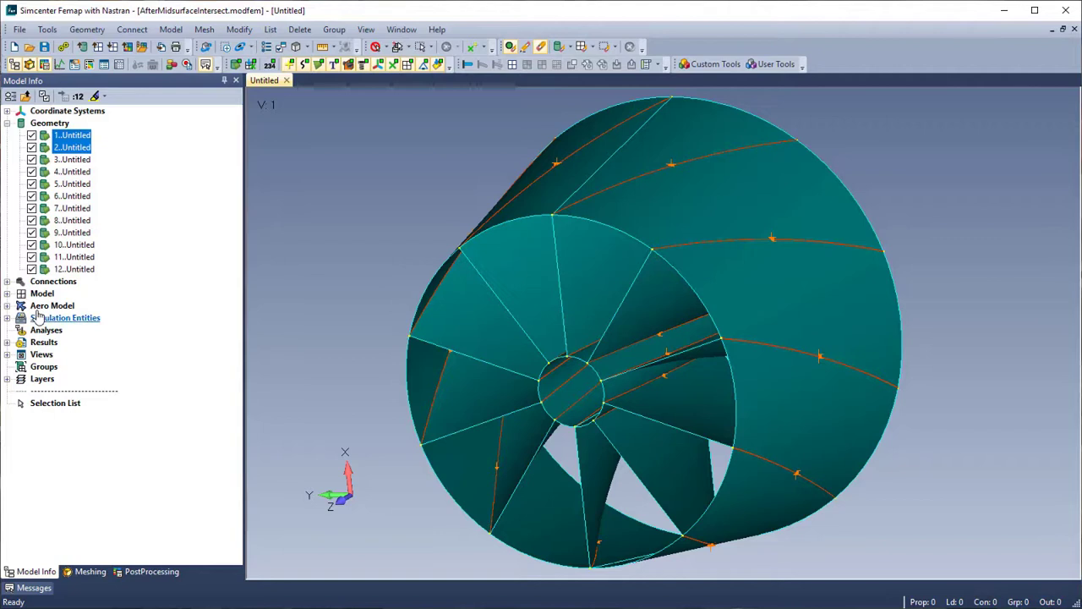
left_click(8, 281)
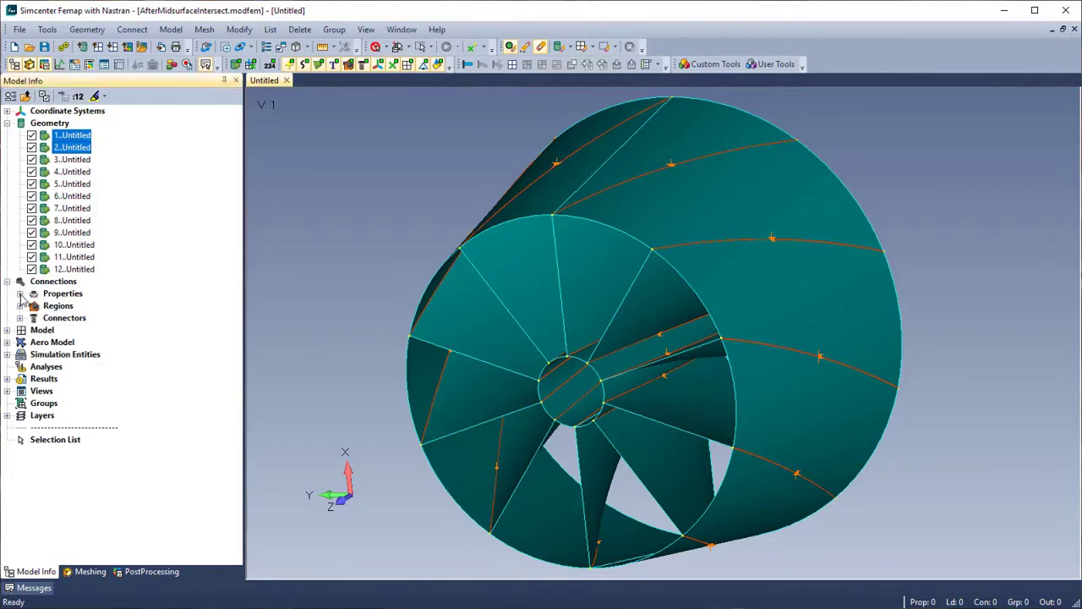
left_click(19, 306)
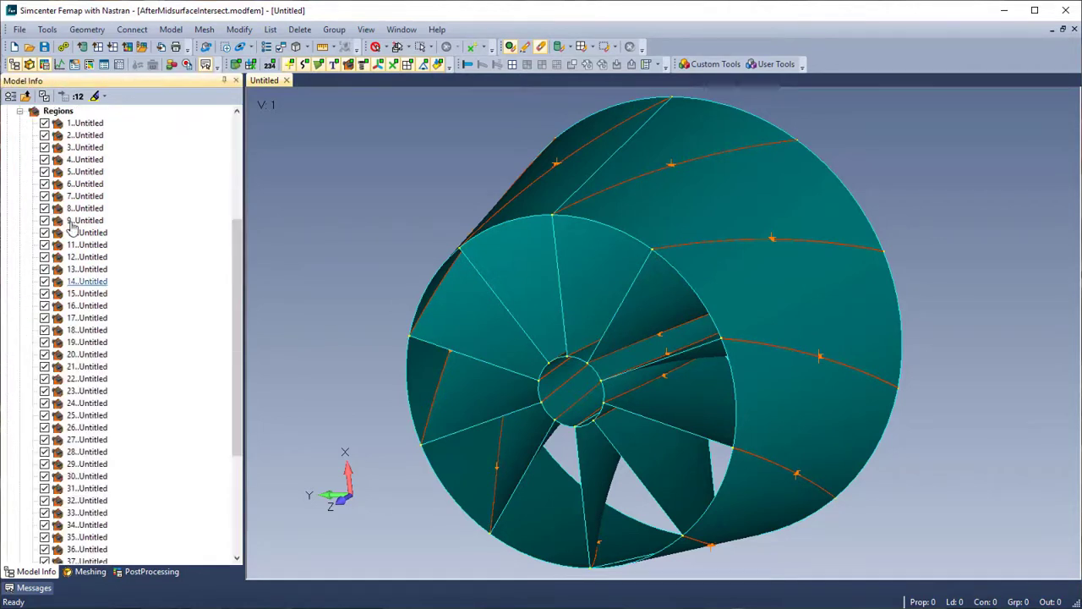
left_click(95, 97)
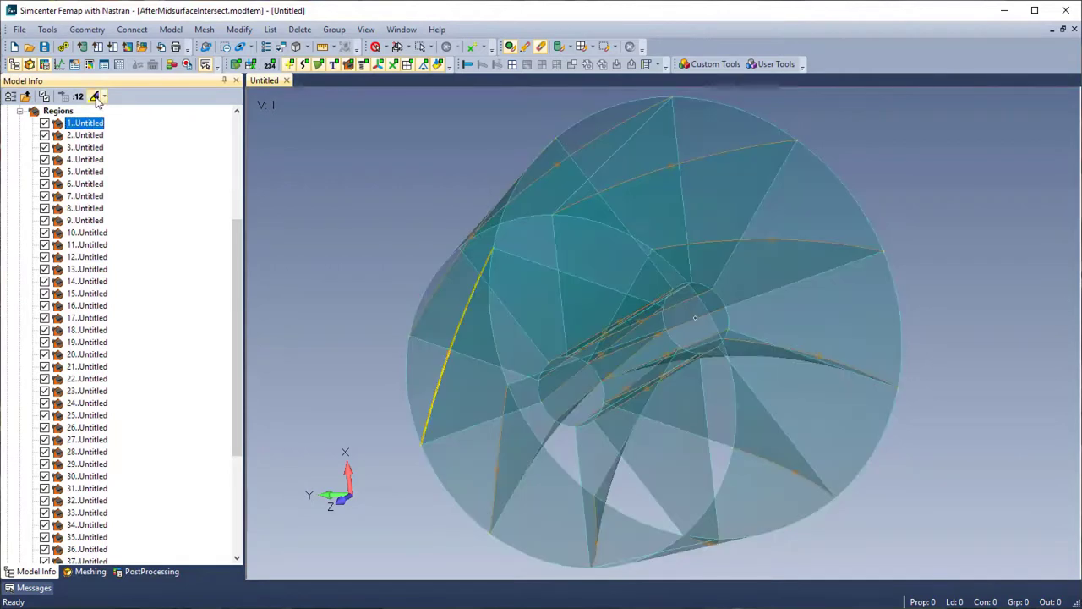
left_click(84, 135)
left_click(85, 147)
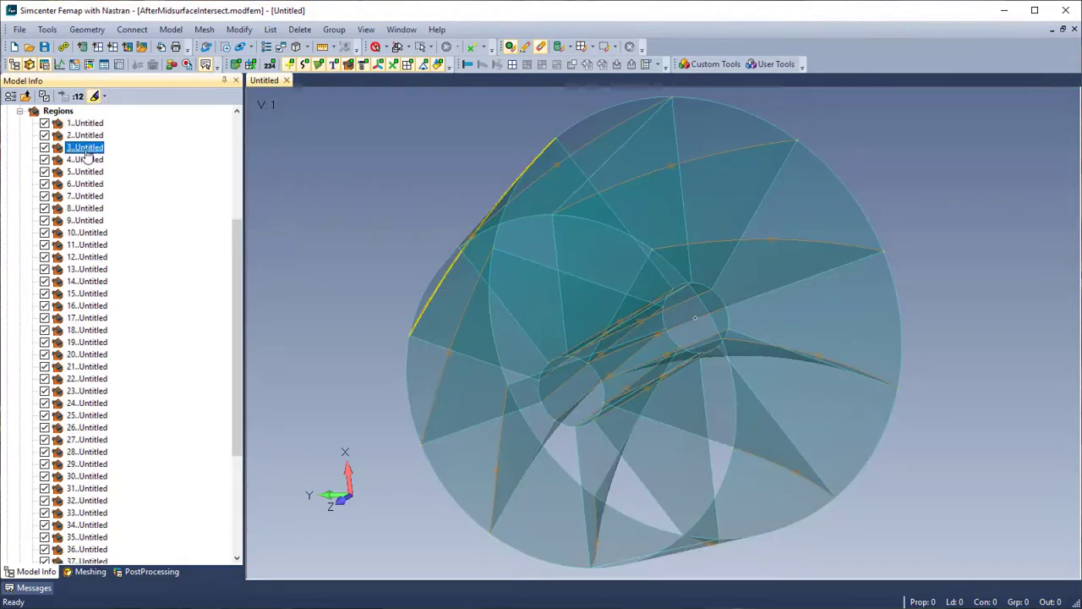
left_click(85, 159)
Highlight connection regions 5 and 6, then view region 6's curve definition and close it
left_click(85, 172)
left_click(86, 183)
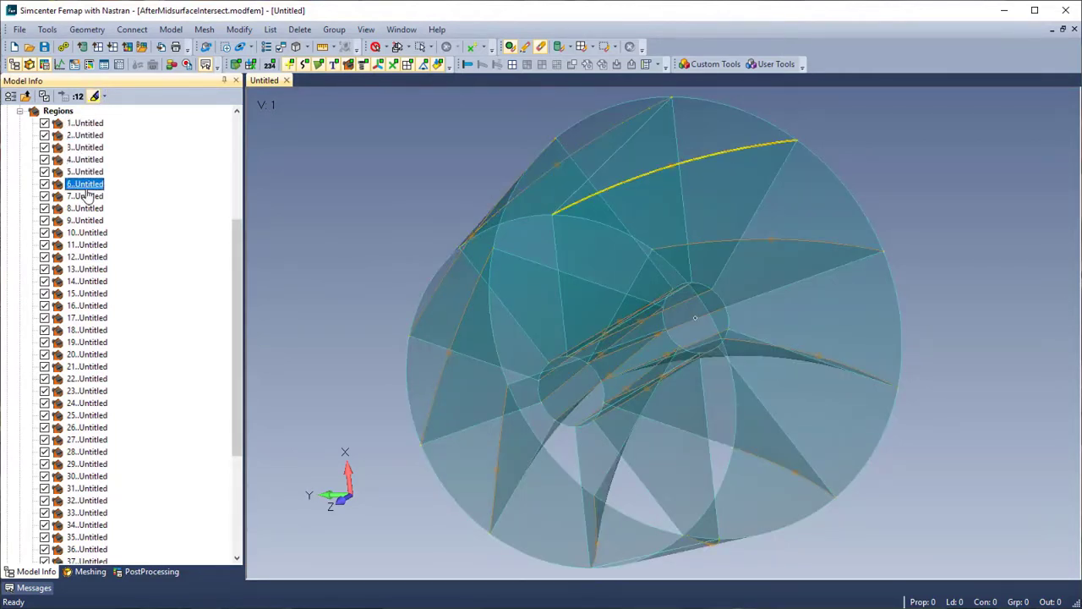
right_click(88, 190)
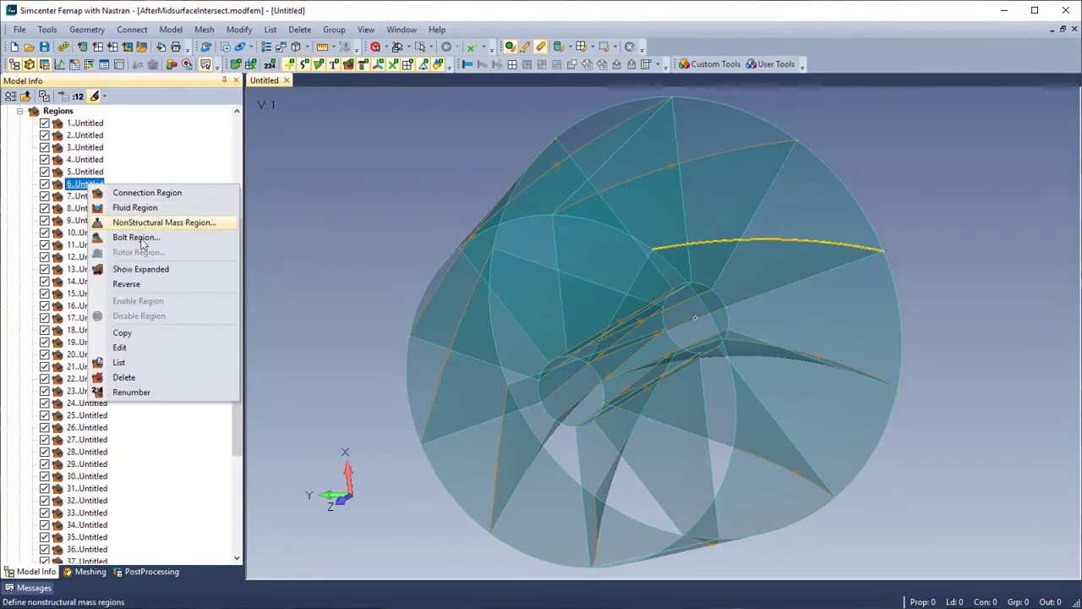
left_click(146, 350)
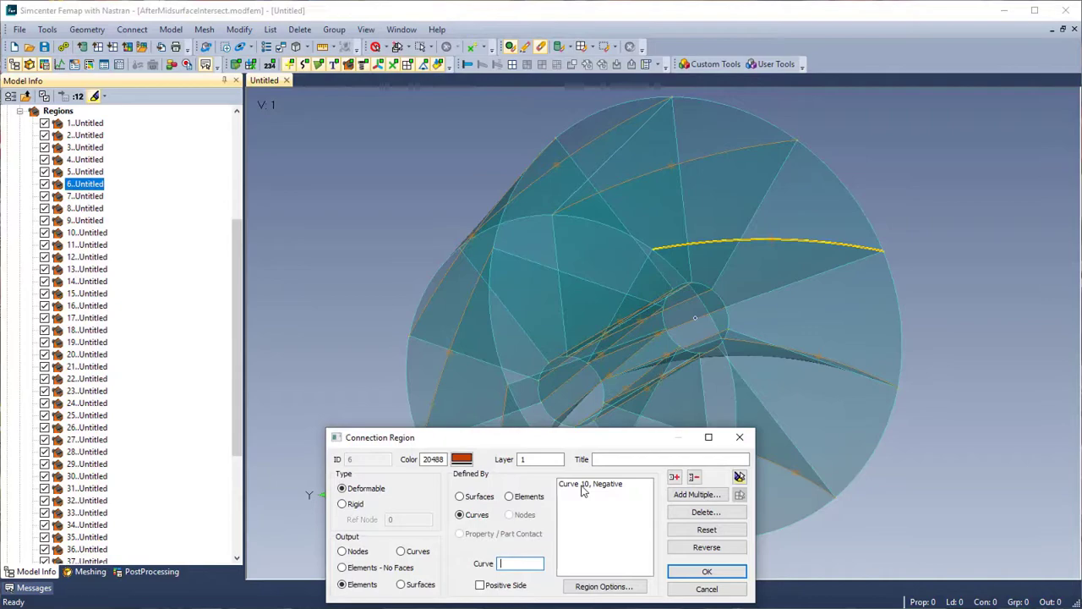
left_click(739, 438)
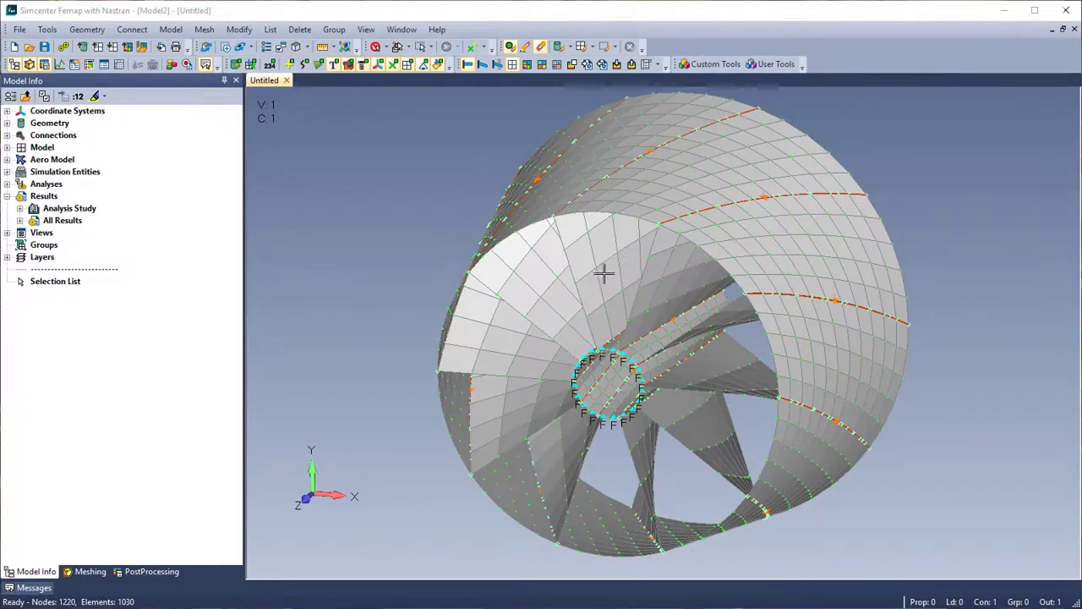
scroll(476, 471, "up", 10)
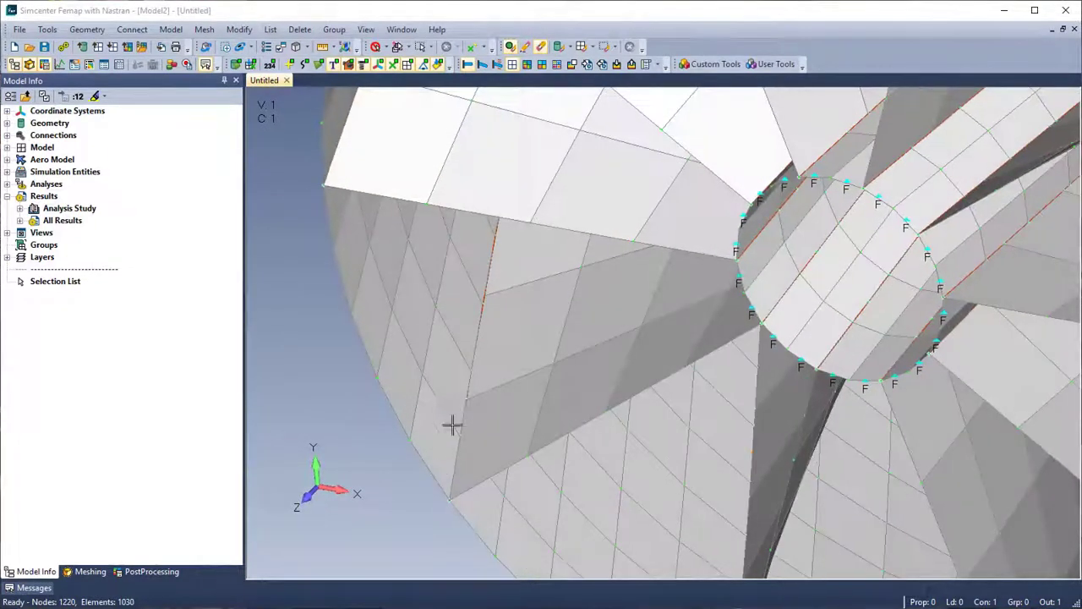
scroll(394, 346, "down", 6)
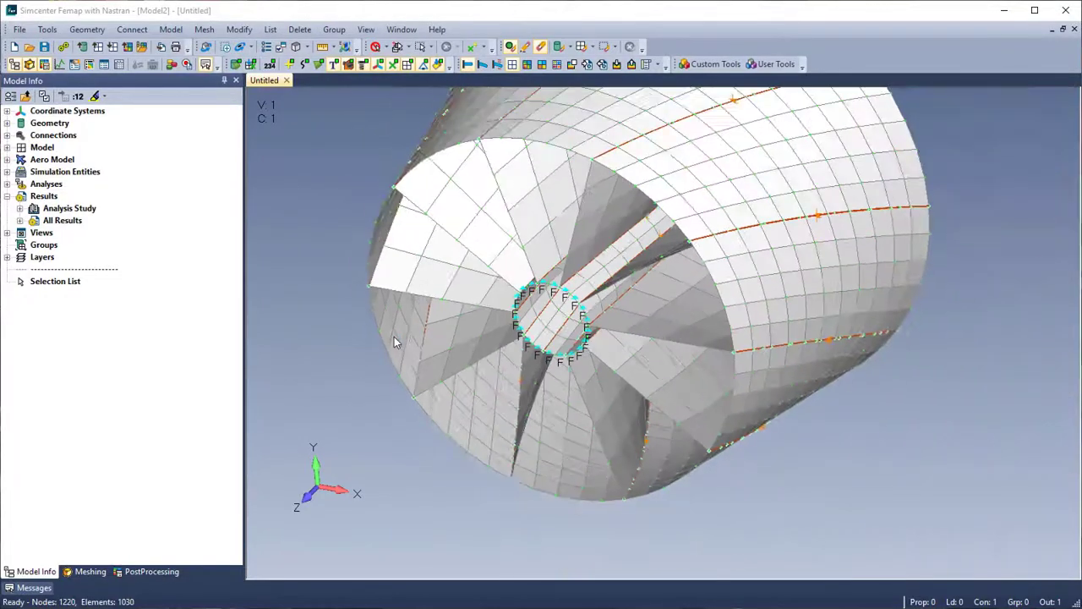
scroll(761, 219, "up", 4)
middle_click_drag(791, 220, 758, 262)
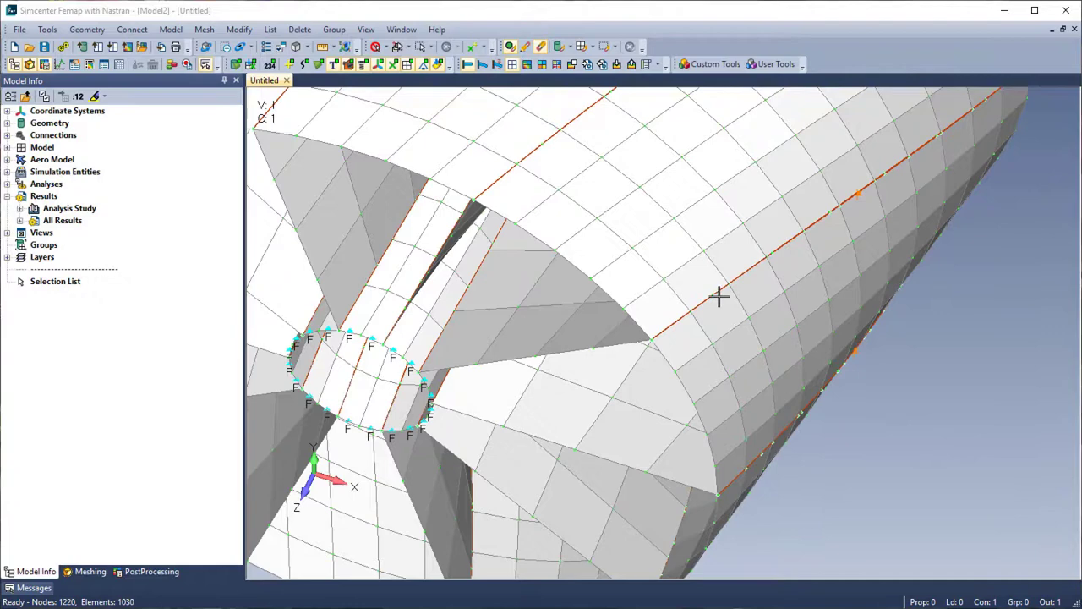
middle_click_drag(781, 254, 706, 324)
scroll(707, 327, "down", 2)
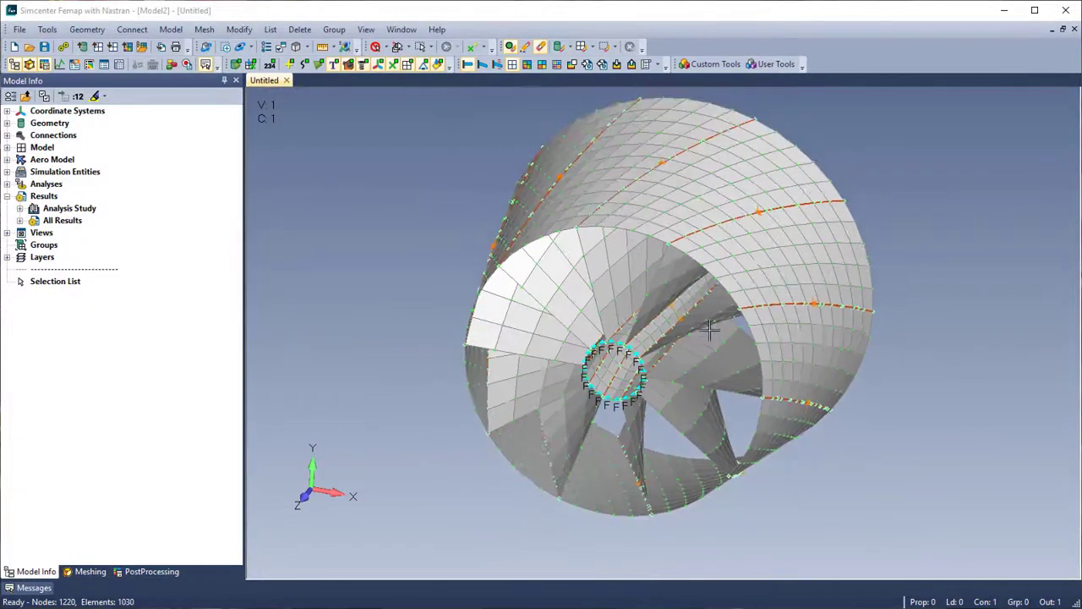
Hide connection curves and connector markers, then animate Mode 1 at 858.0356 Hz
left_click(349, 64)
left_click(362, 70)
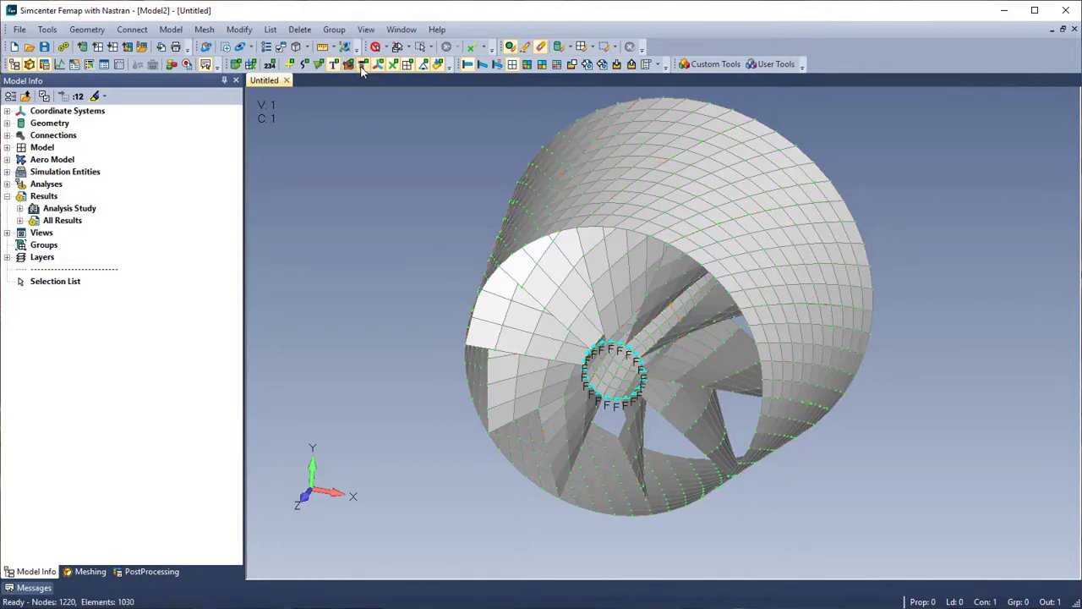
left_click(19, 208)
left_click(33, 221)
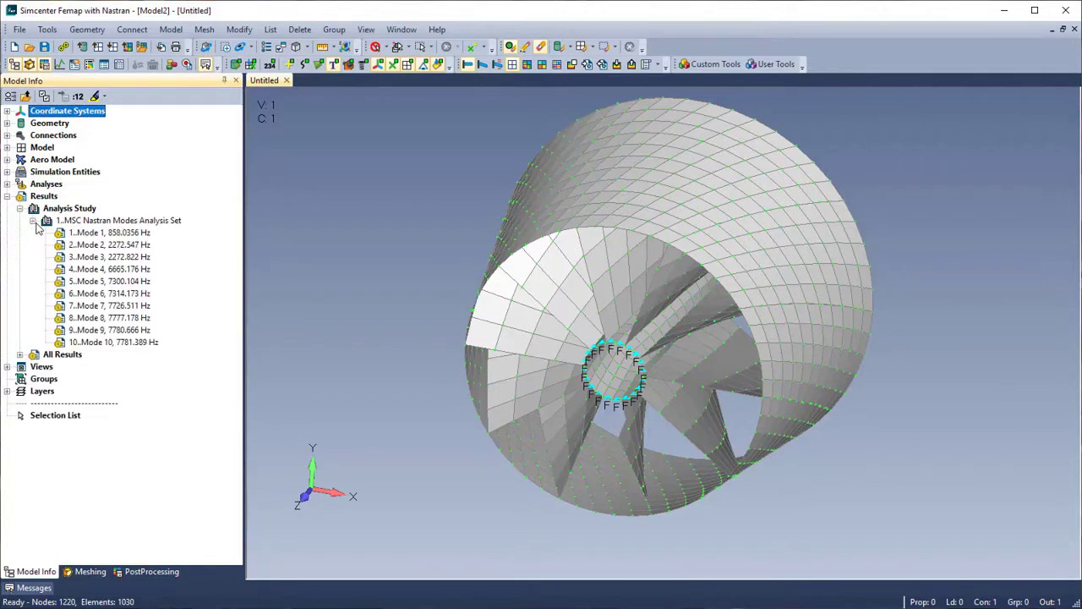
left_click(110, 236)
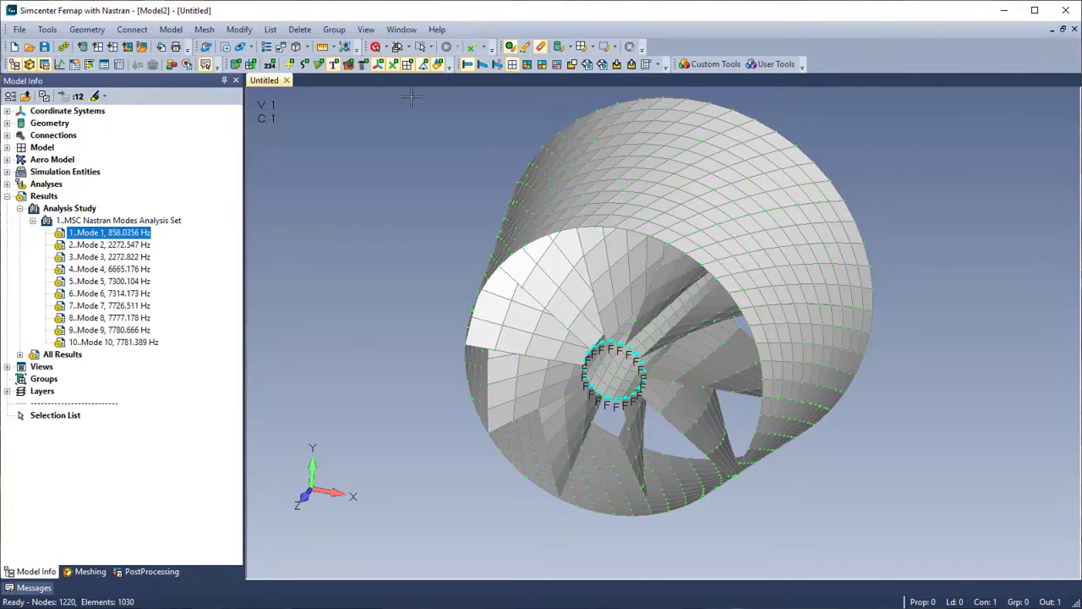
left_click(498, 66)
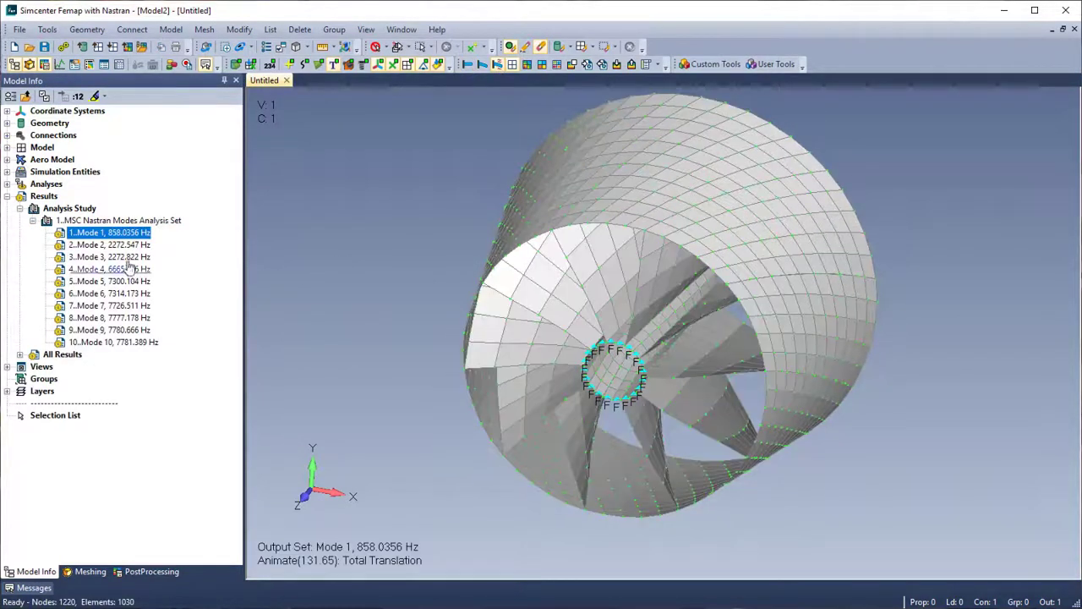
Step the animation through Modes 2, 3, 4 and 5
left_click(110, 244)
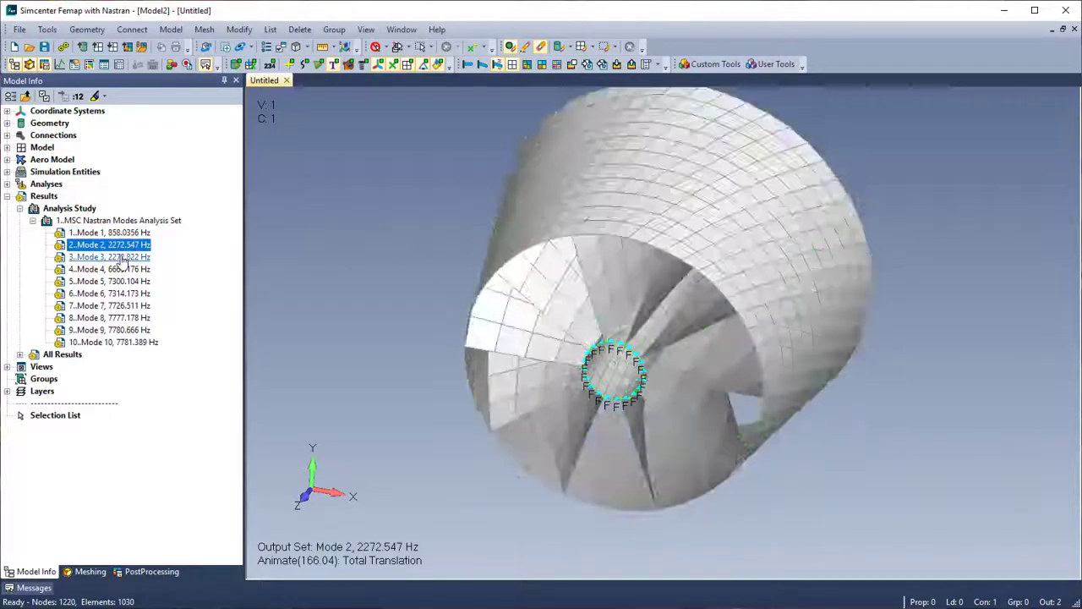
left_click(121, 257)
left_click(120, 269)
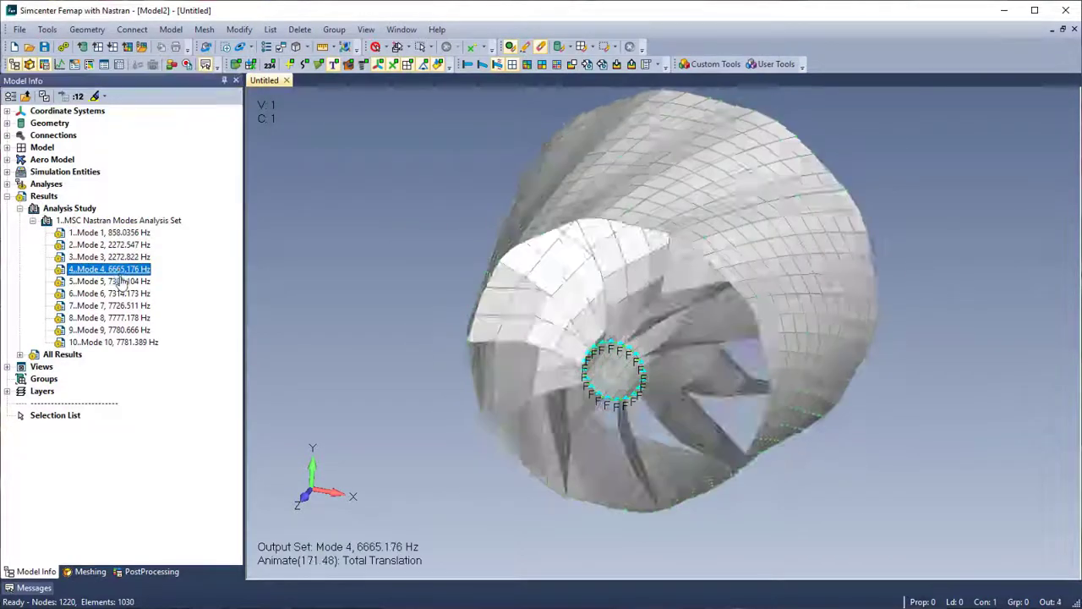
left_click(121, 282)
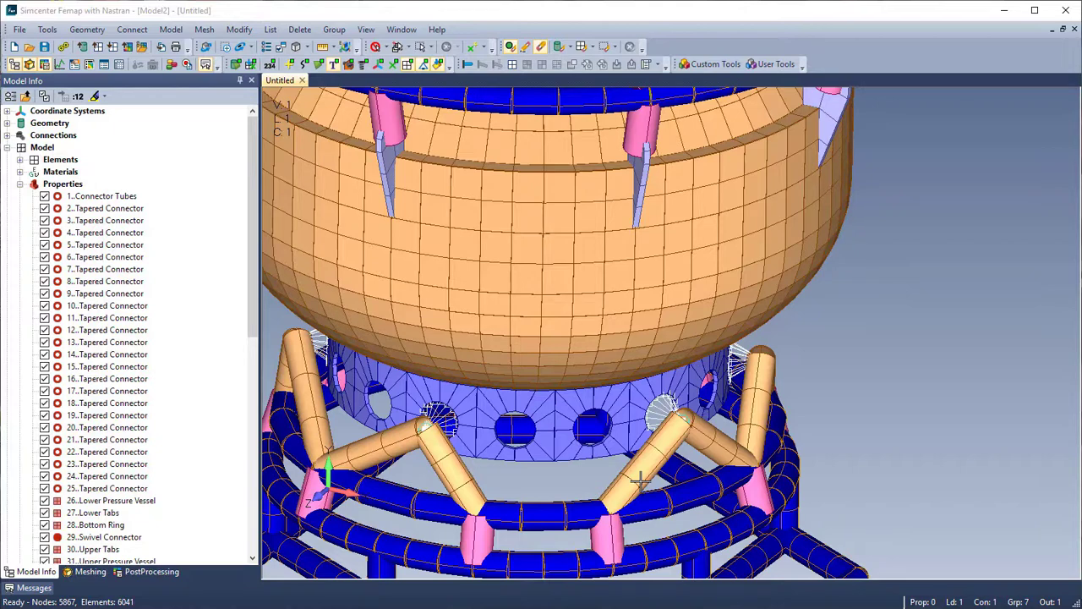
Select the tan tube property for a property colour change
left_click(249, 32)
mouse_move(315, 282)
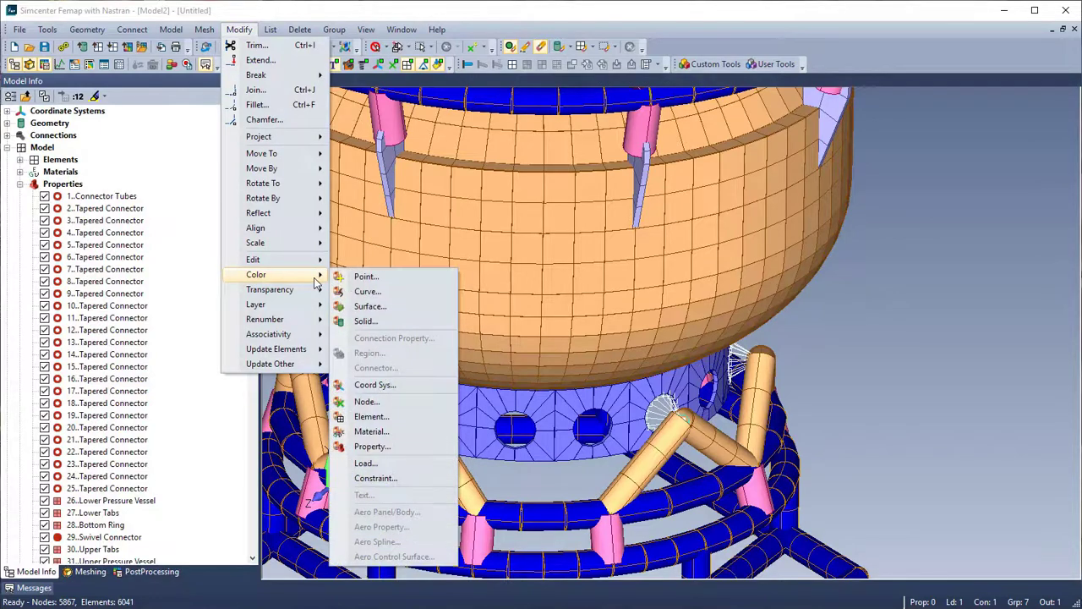
left_click(417, 449)
left_click(646, 466)
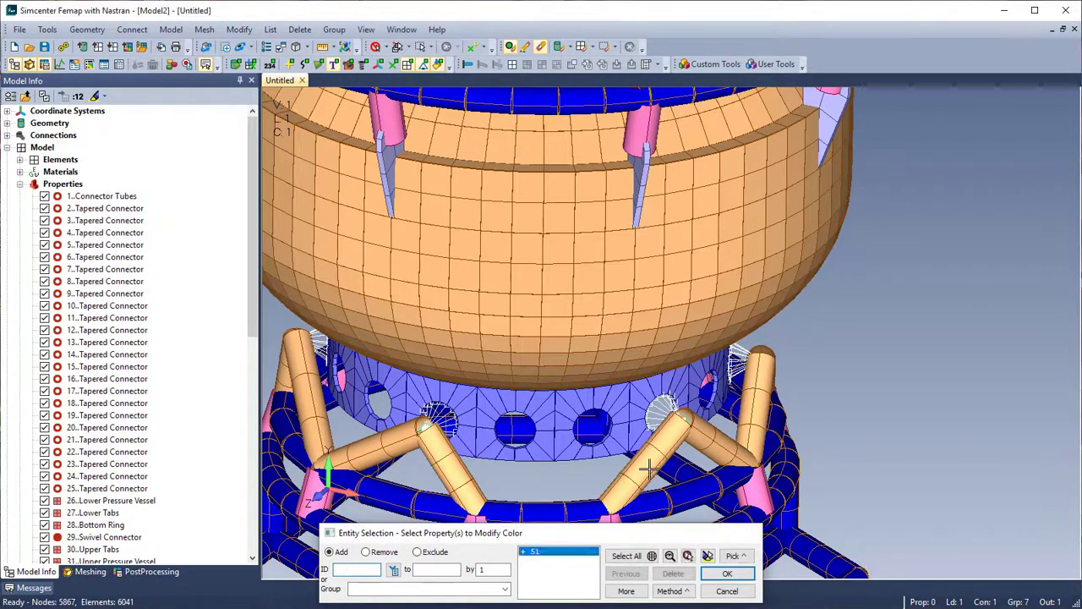
key("Return")
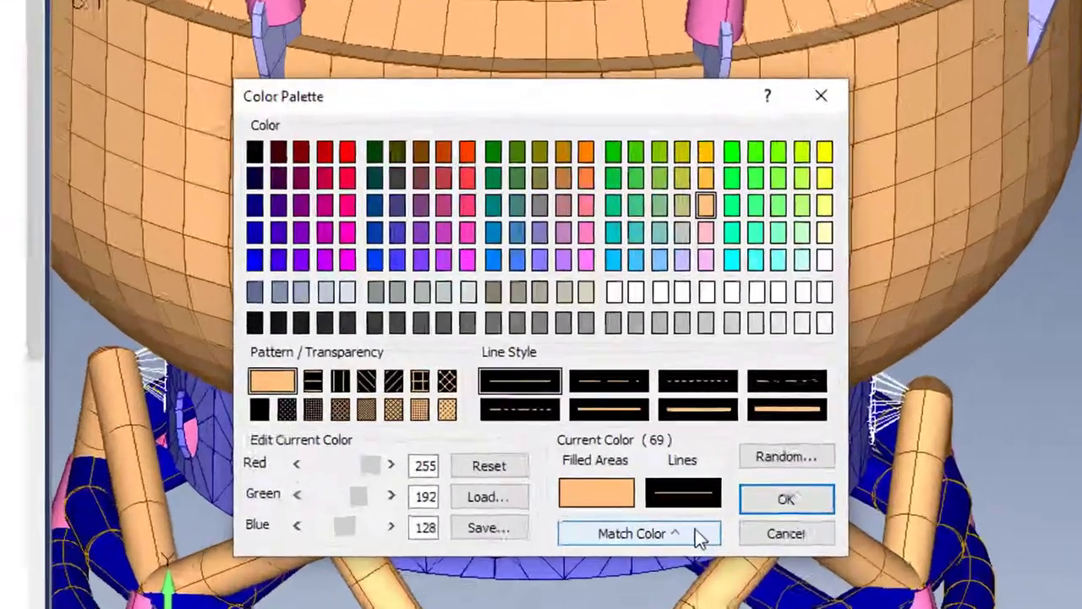
Match its colour to the dark blue Circular Tubes property and apply it
left_click(630, 438)
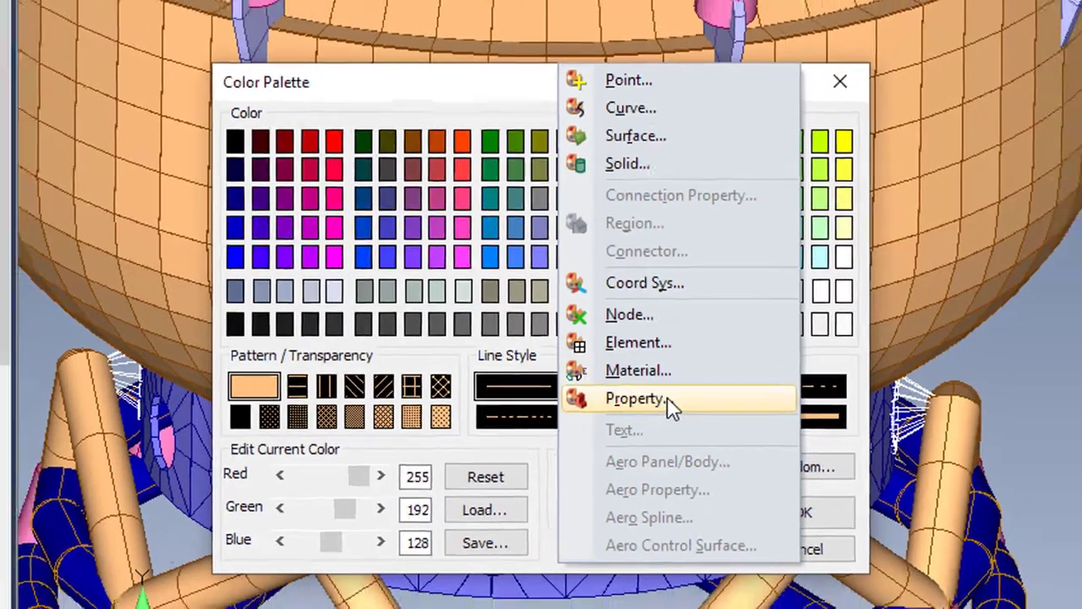
left_click(676, 404)
left_click(687, 495)
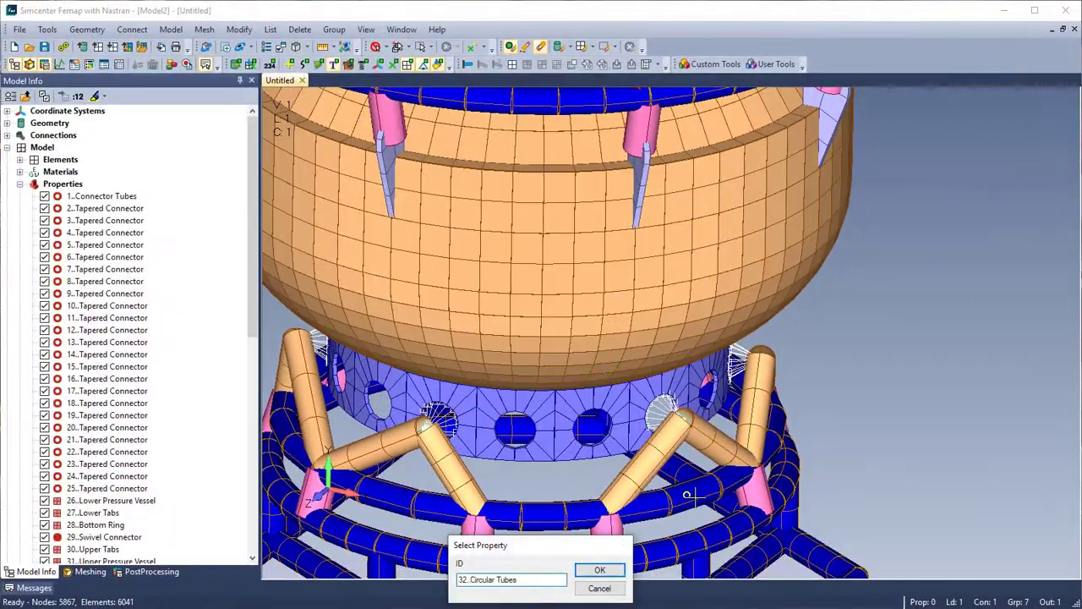
key("Return")
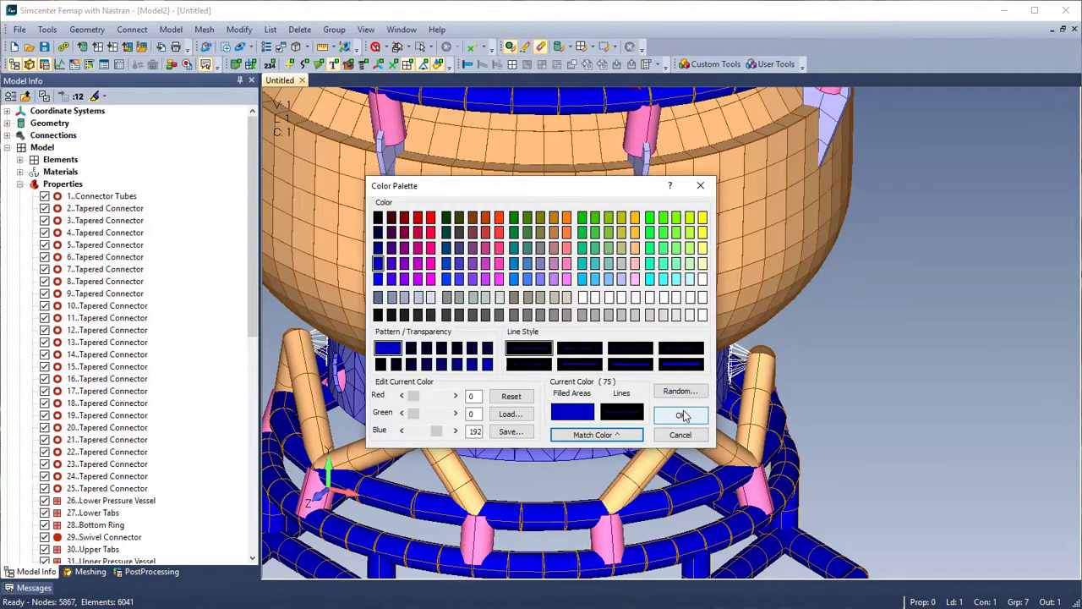
left_click(681, 415)
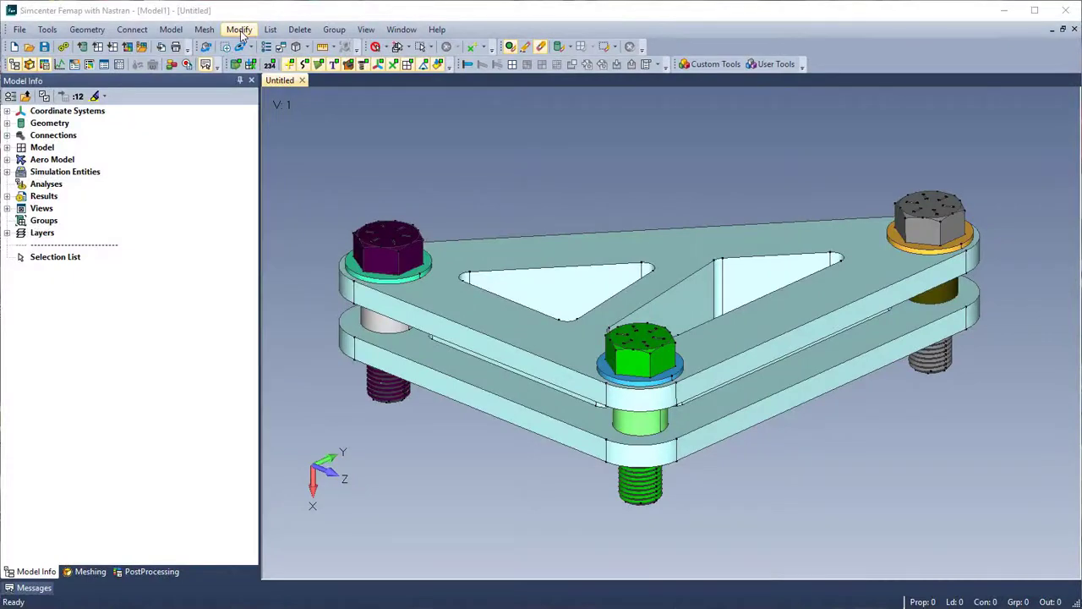
Select the centre and right-hand spacers for a solid colour change
left_click(239, 30)
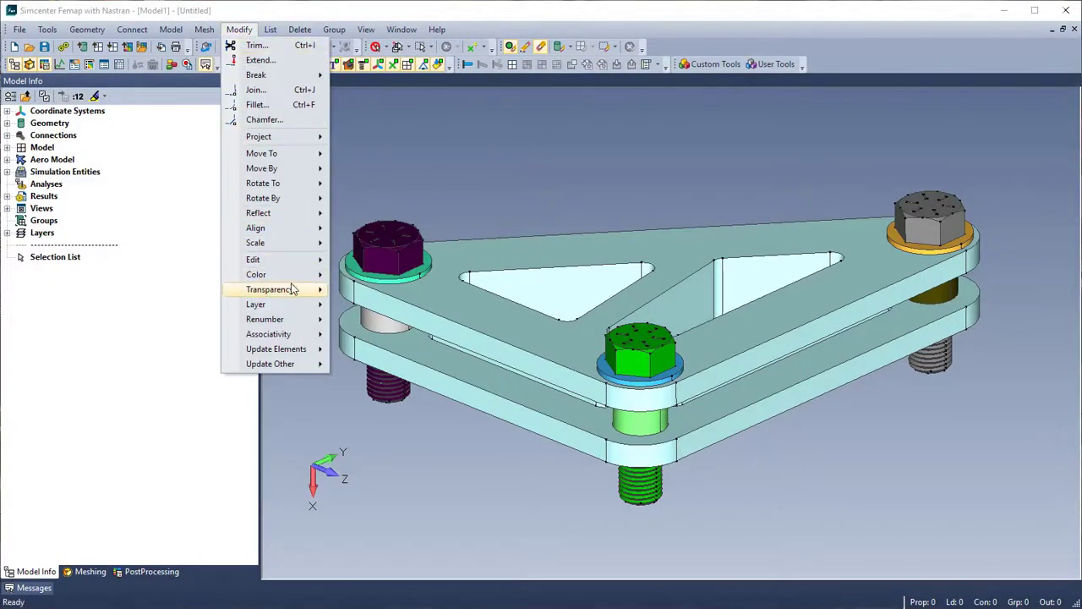
mouse_move(298, 283)
left_click(372, 316)
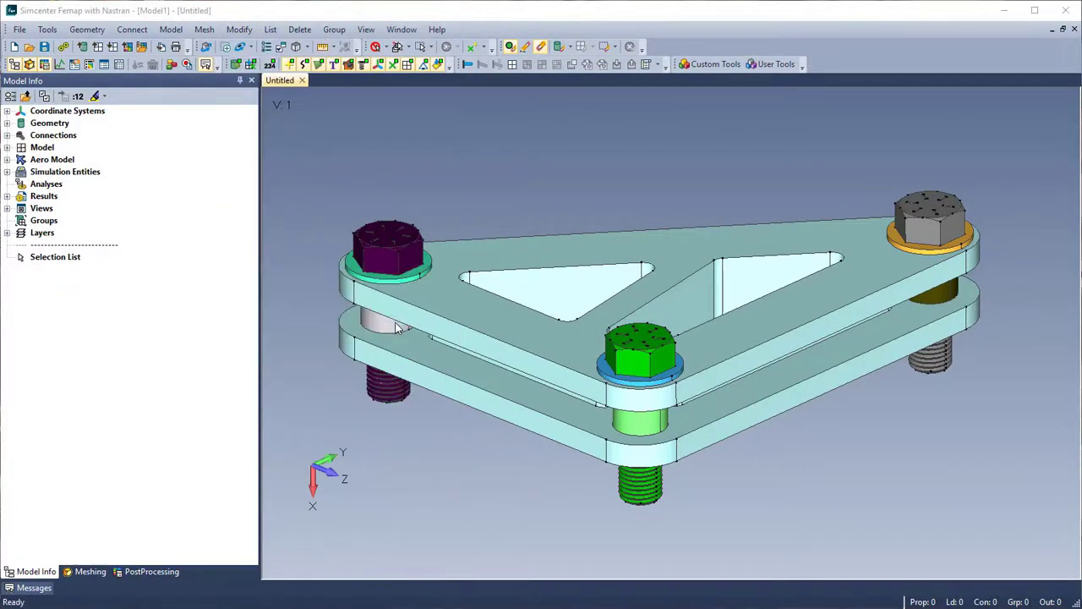
left_click(647, 422)
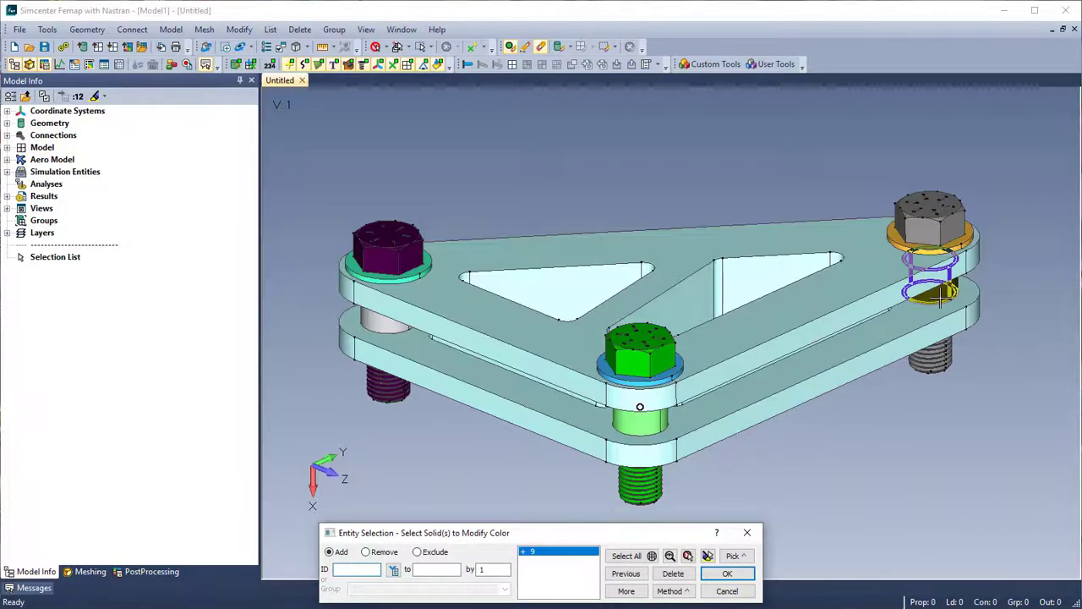
left_click(940, 296)
left_click(728, 573)
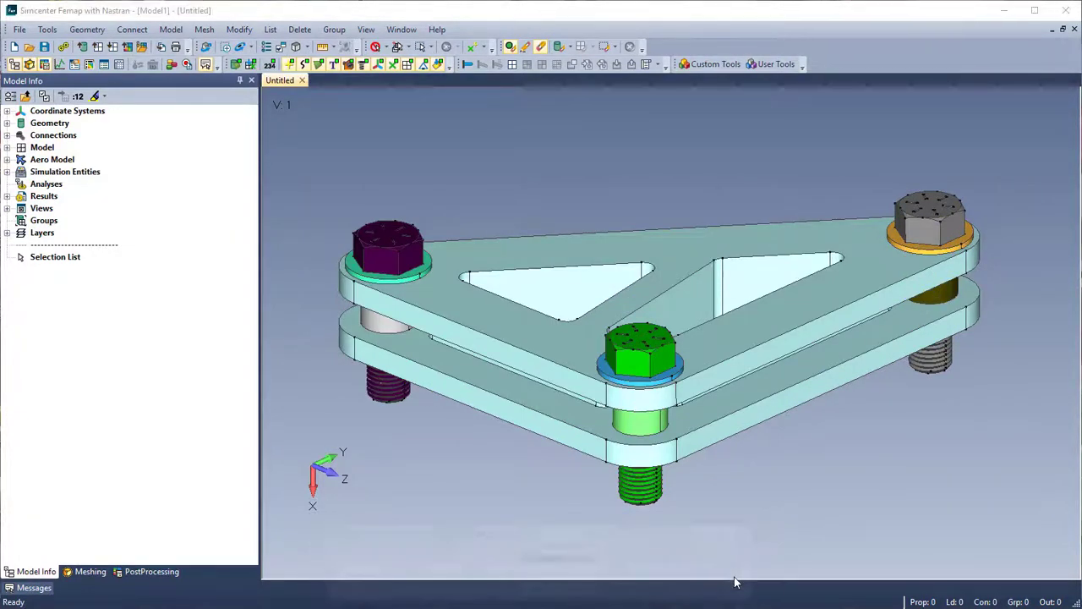
Match their colour to the left spacer's light grey and apply it
left_click(635, 437)
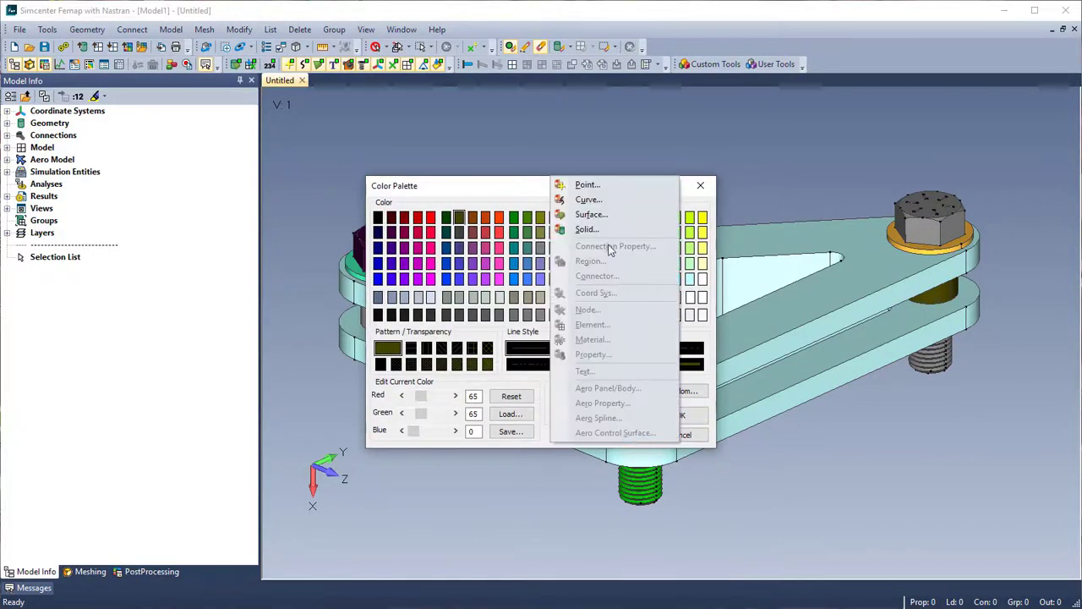
left_click(586, 229)
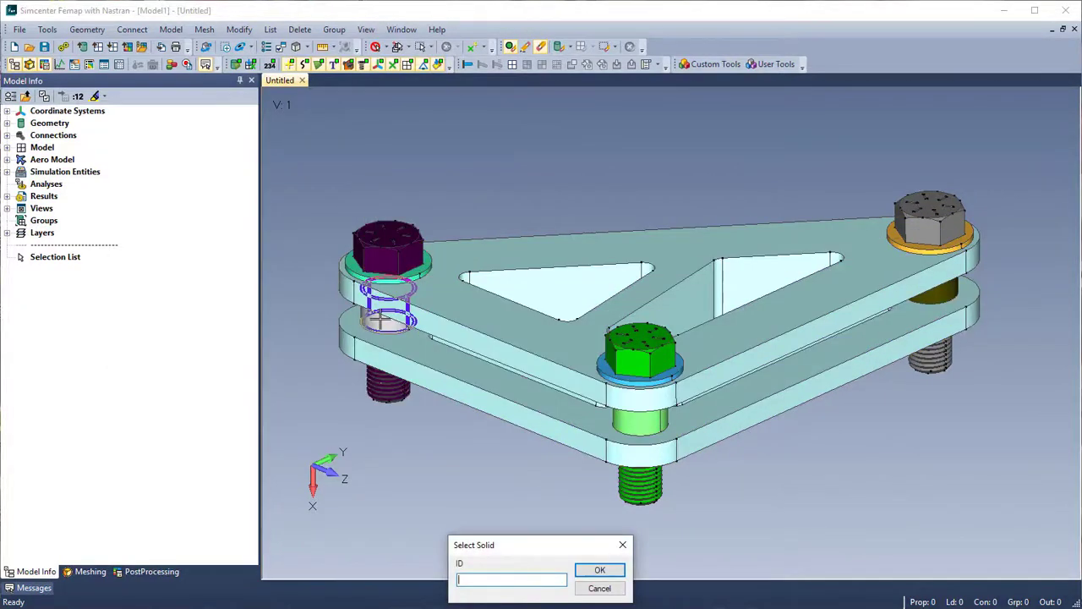
left_click(381, 320)
left_click(602, 570)
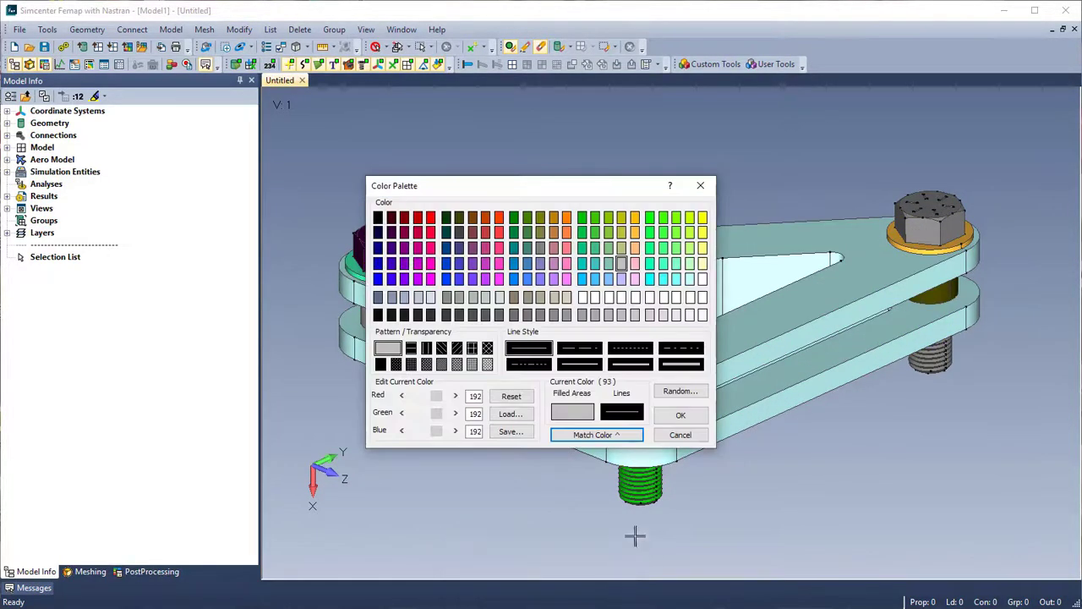
left_click(681, 416)
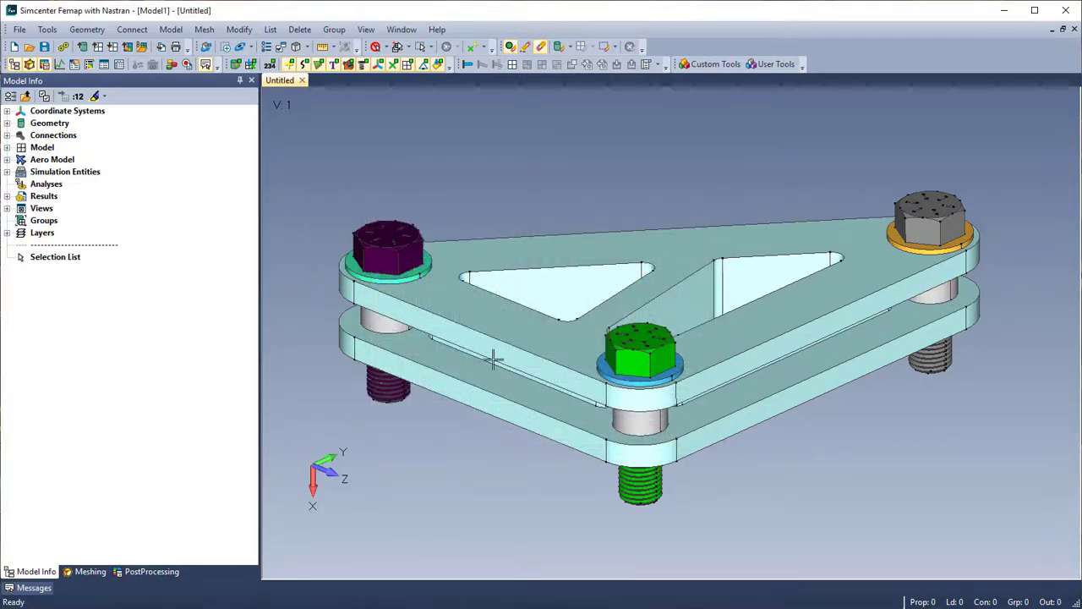
Repeat the solid colour change on the bracket plate and choose Match Color from a solid
right_click(483, 227)
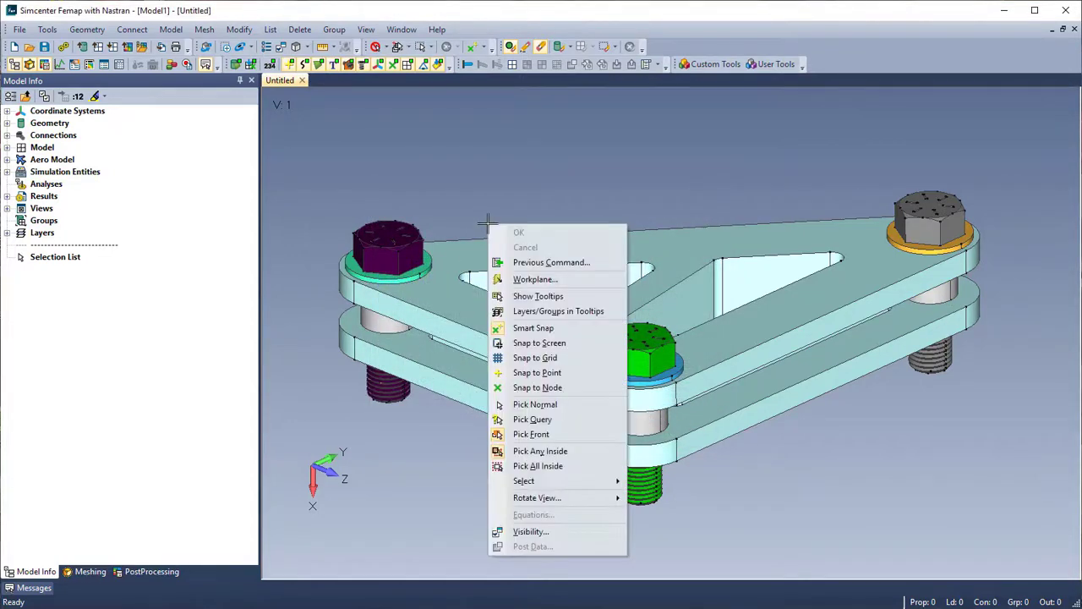
left_click(550, 261)
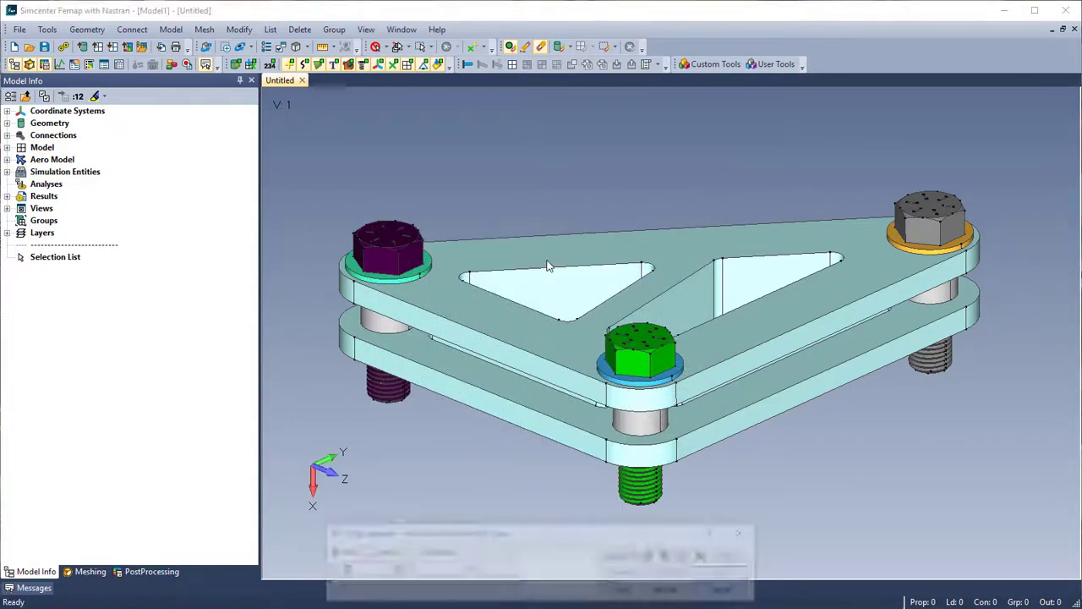
left_click(431, 269)
key("Return")
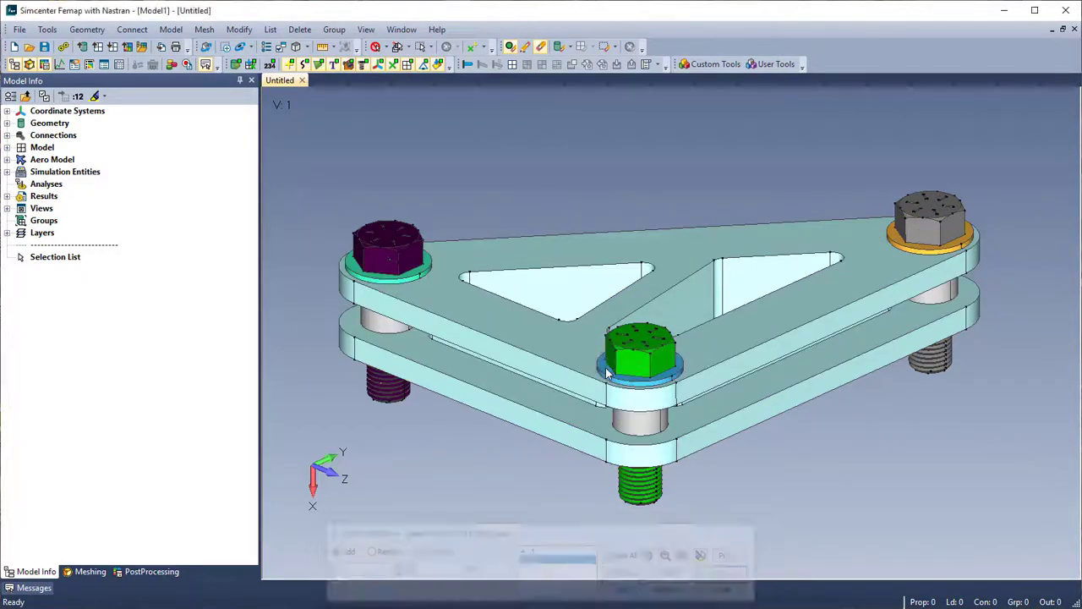
left_click(620, 436)
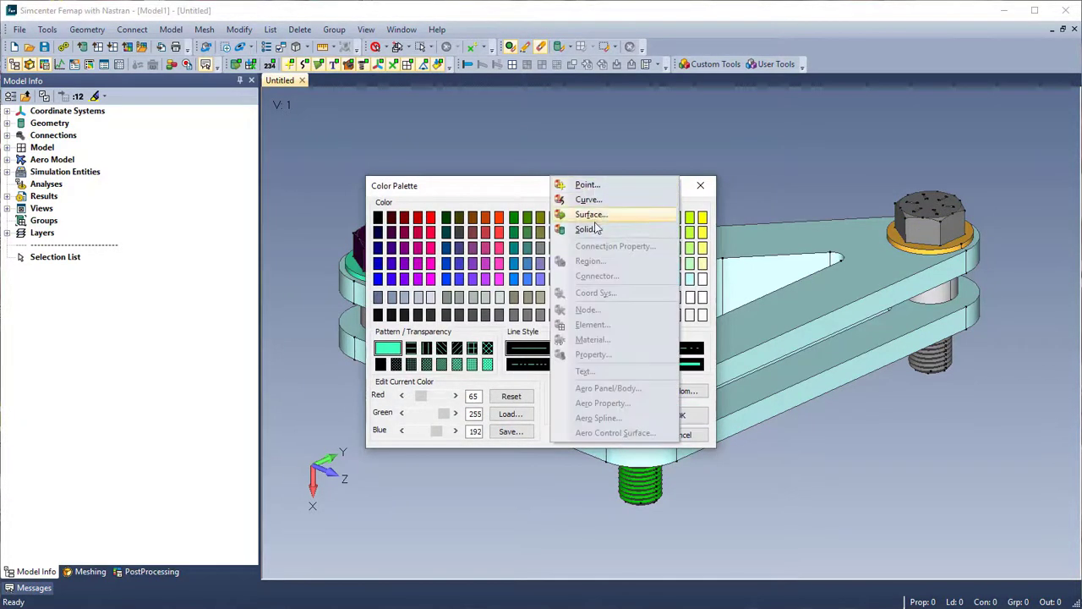